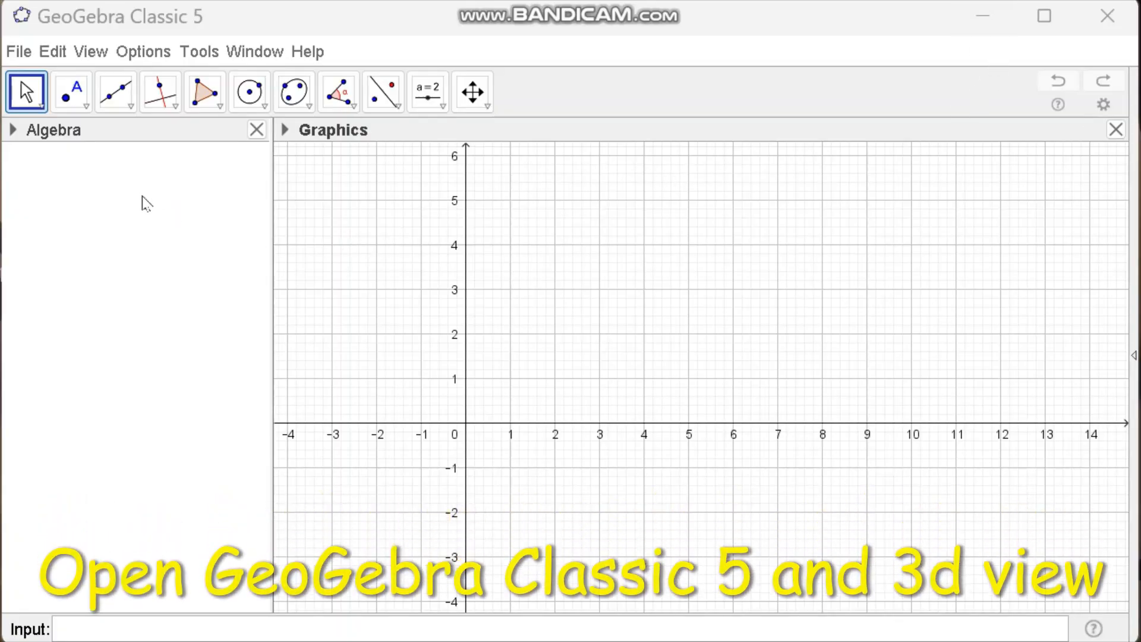
Step: Show the 3D Graphics view beside the 2D Graphics view and narrow the Algebra and Graphics views to make room
left_click(92, 51)
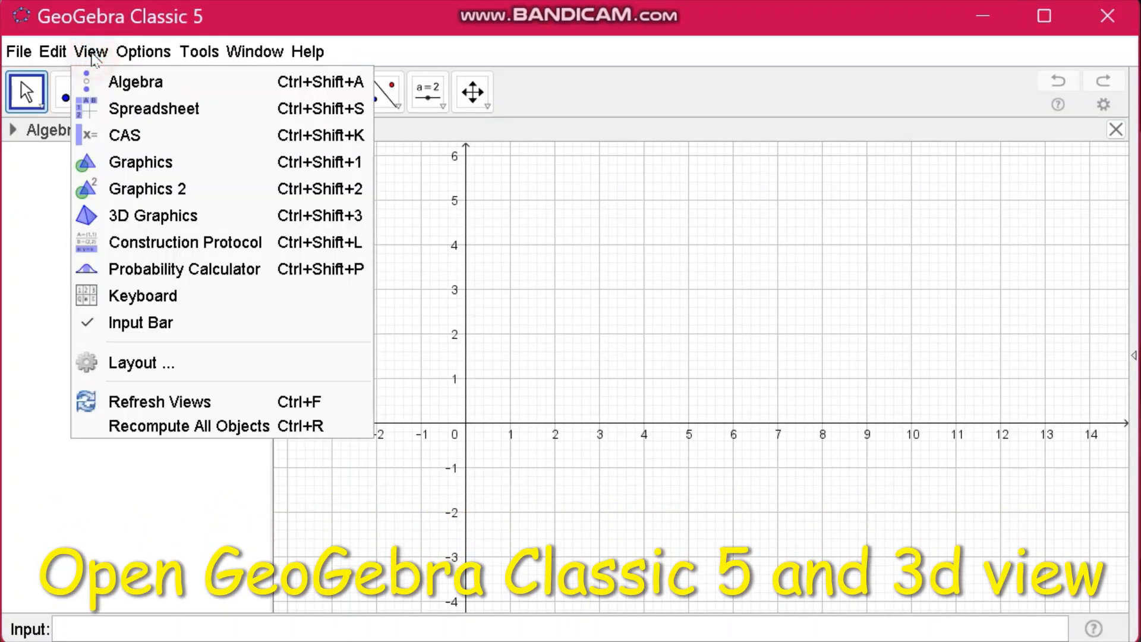
left_click(148, 217)
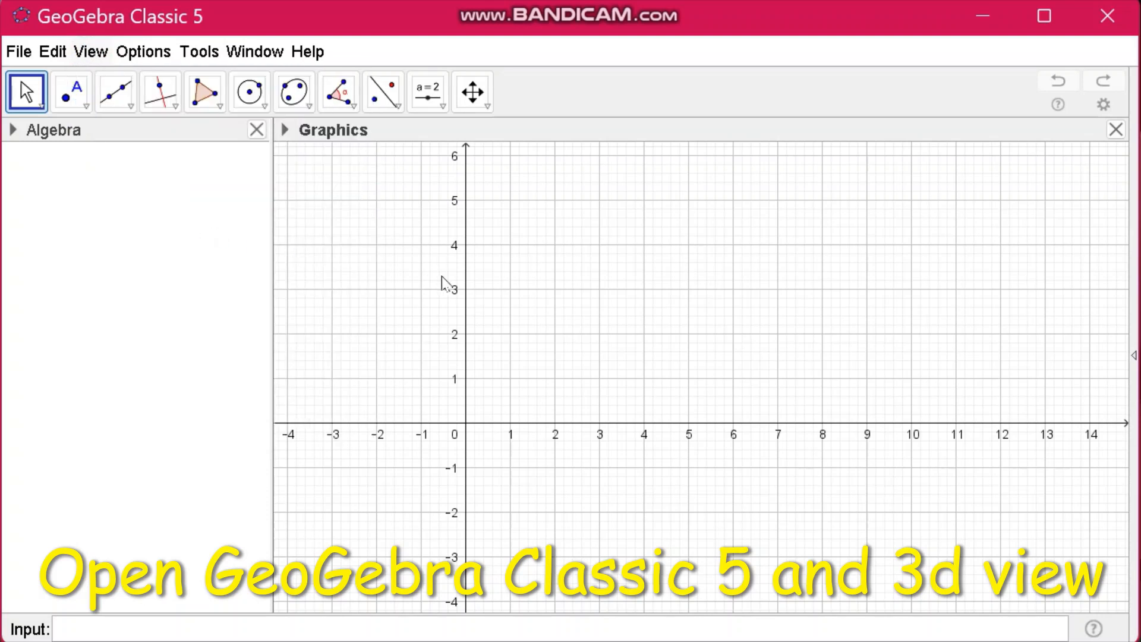
left_click_drag(685, 314, 645, 314)
left_click_drag(271, 307, 243, 314)
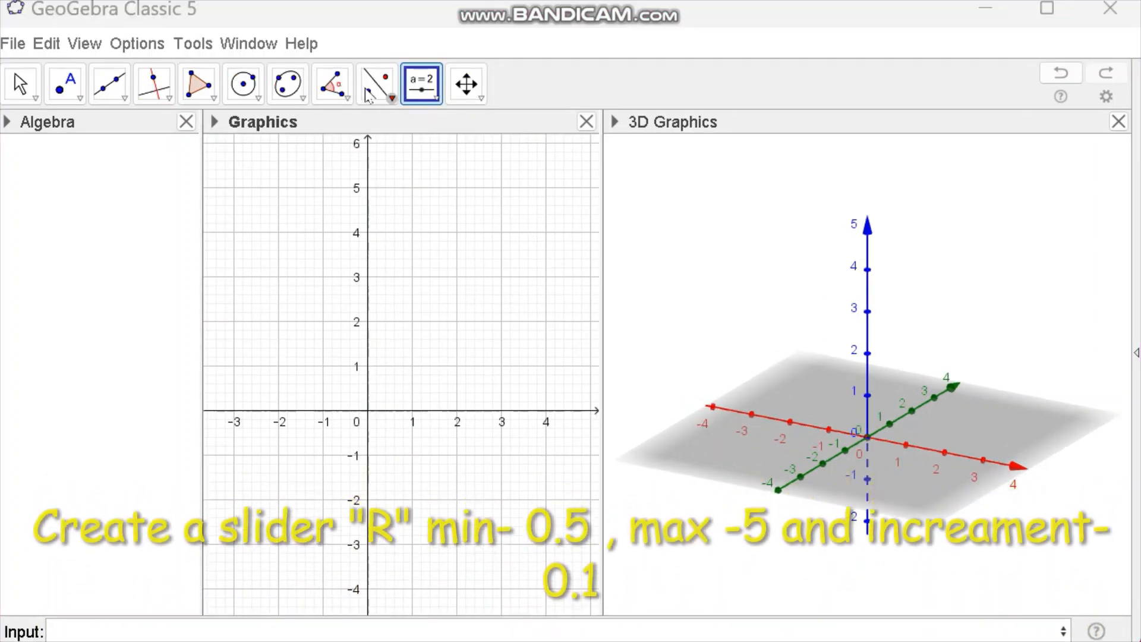
Step: Create a number slider R with minimum 0.5, maximum 5 and increment 0.1 in the 2D view, and set it to 0.5
left_click(434, 99)
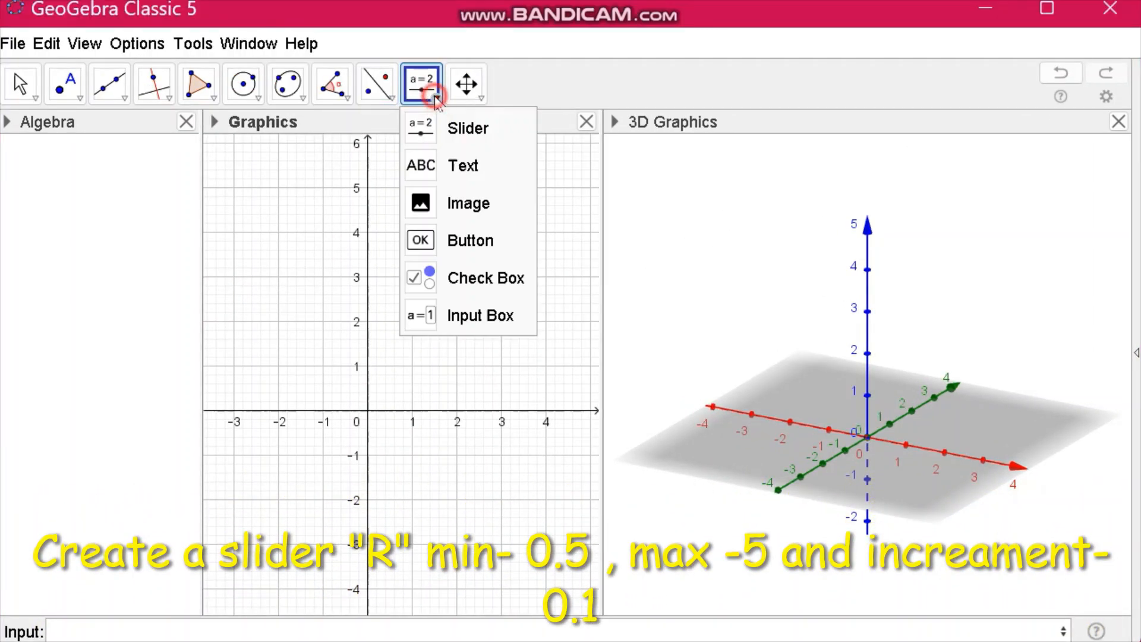
left_click(427, 137)
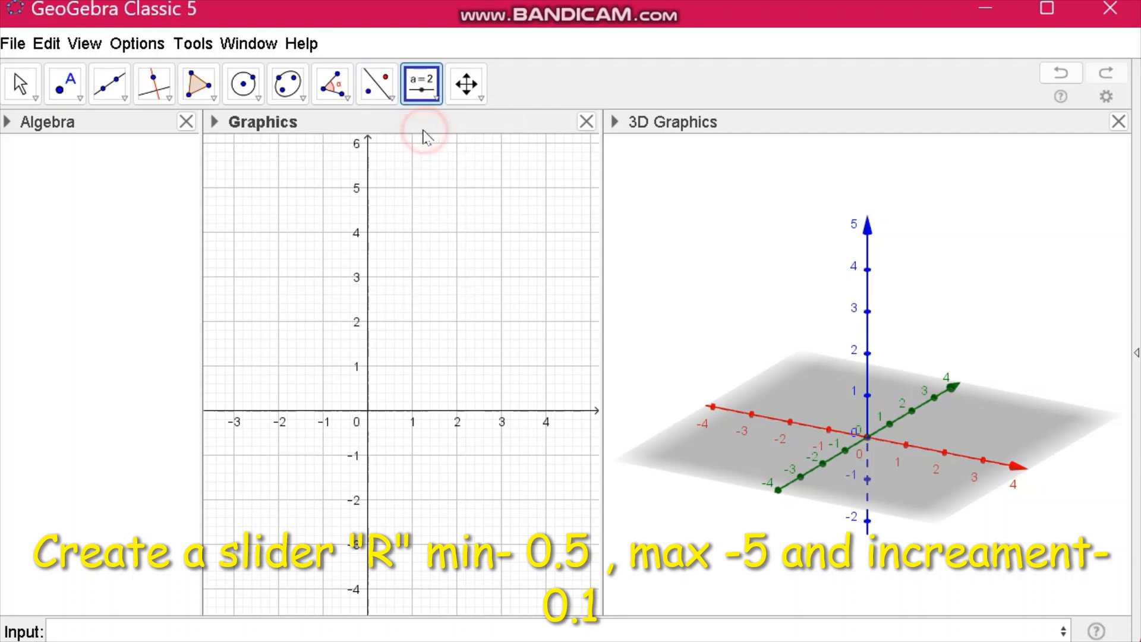
left_click(394, 219)
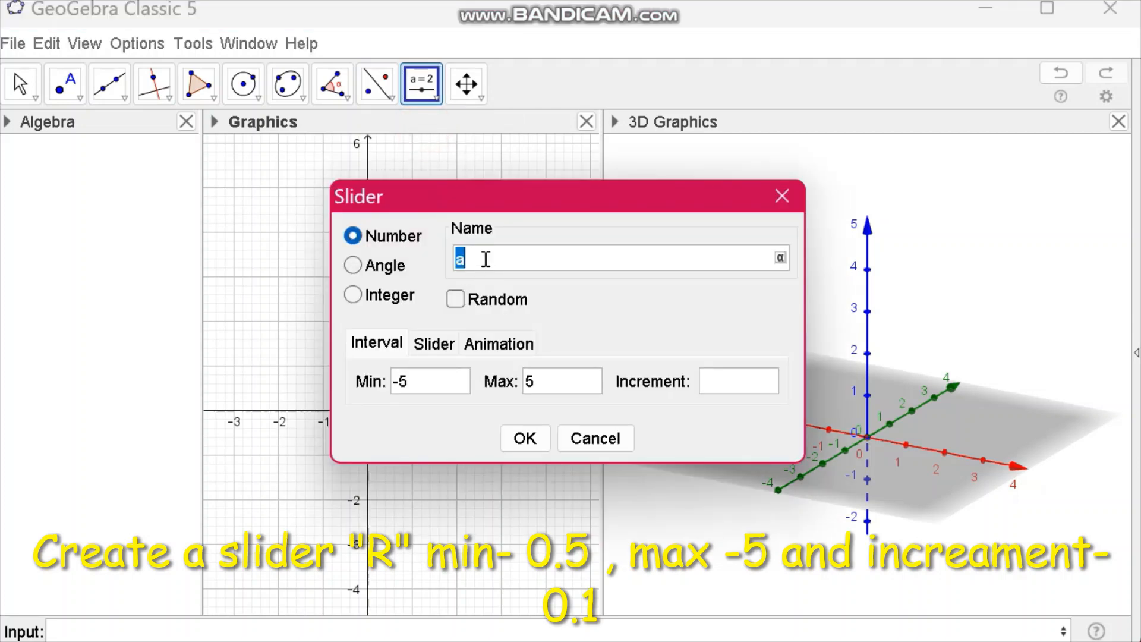
key("BackSpace")
left_click(409, 380)
left_click(710, 381)
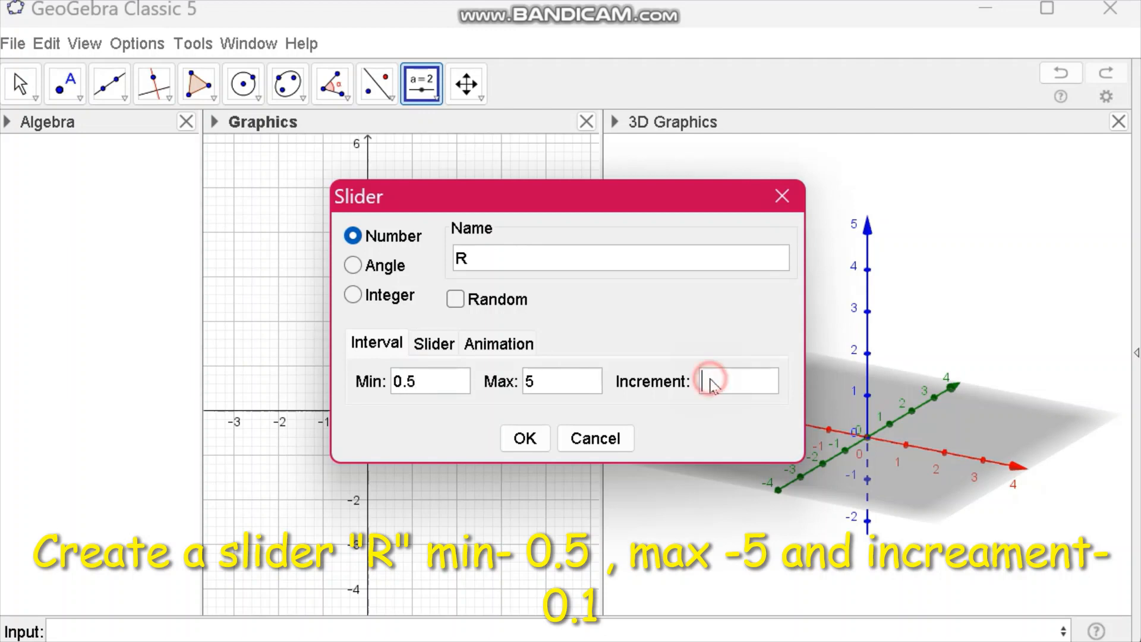
left_click(519, 439)
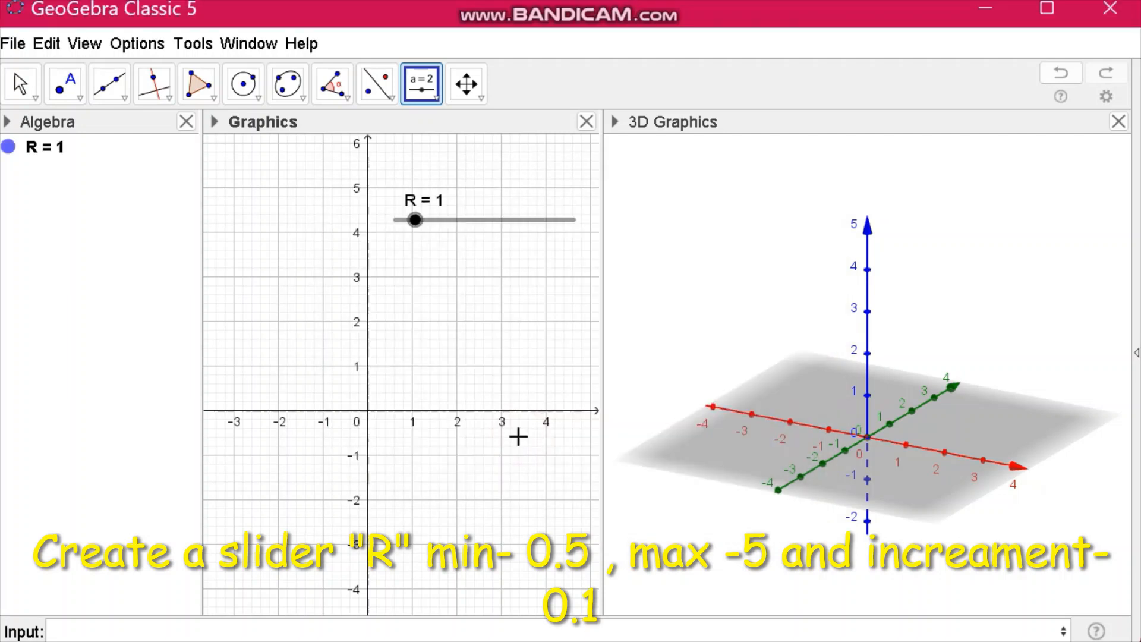
left_click(414, 221)
left_click_drag(429, 232, 385, 240)
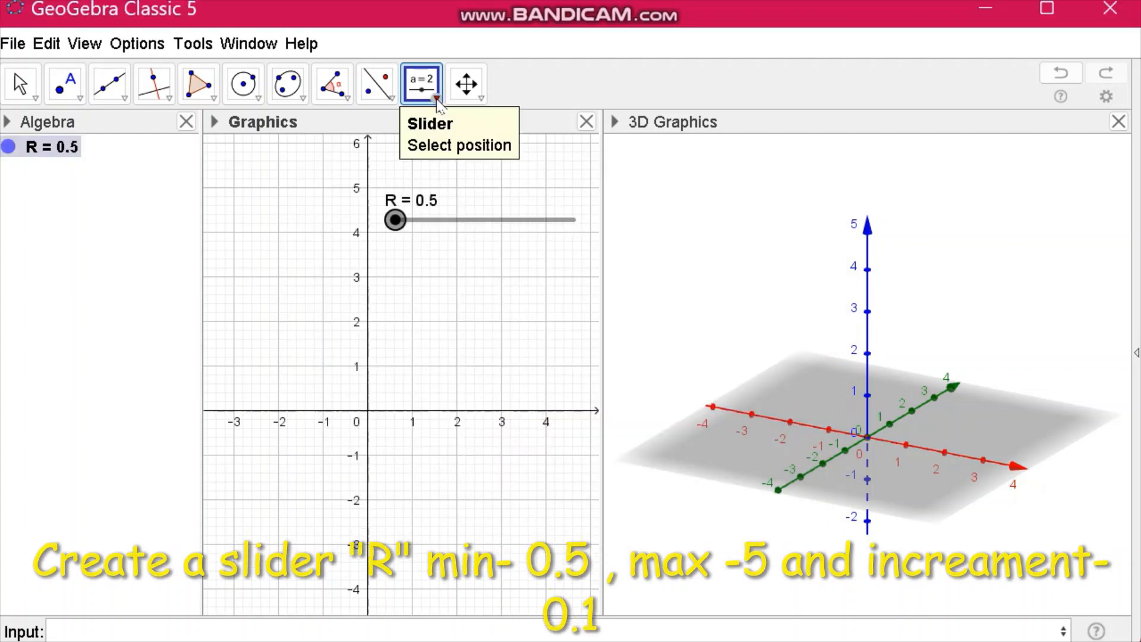
Step: Create a number slider r with minimum 1.5, maximum 5 and increment 0.1 below slider R, and set it to 2.1
left_click(402, 273)
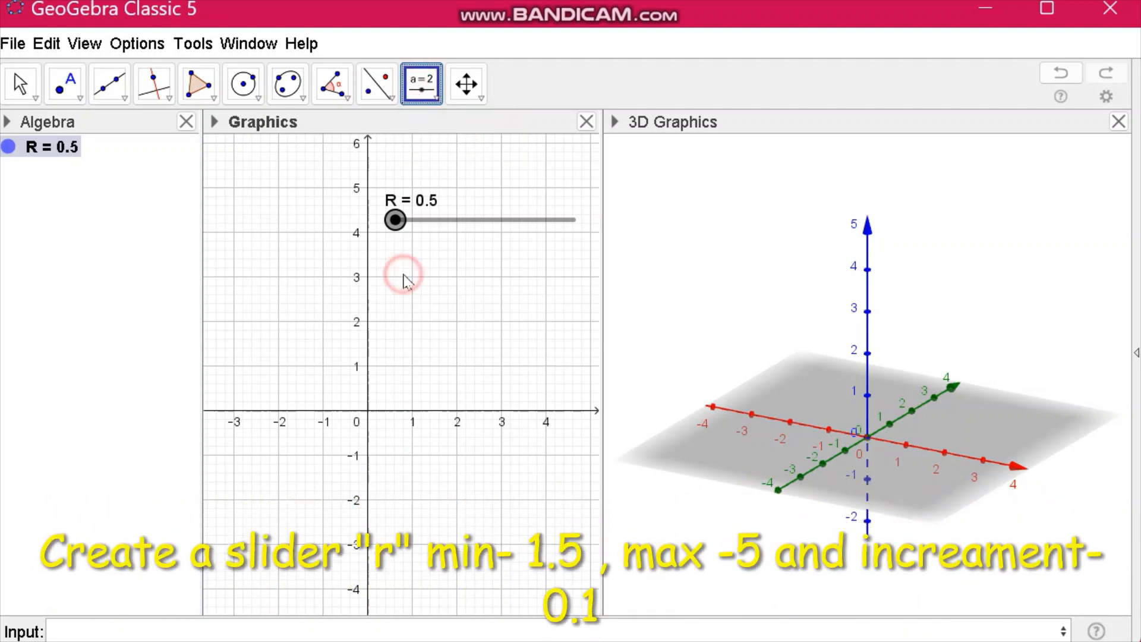
key("BackSpace")
type("r")
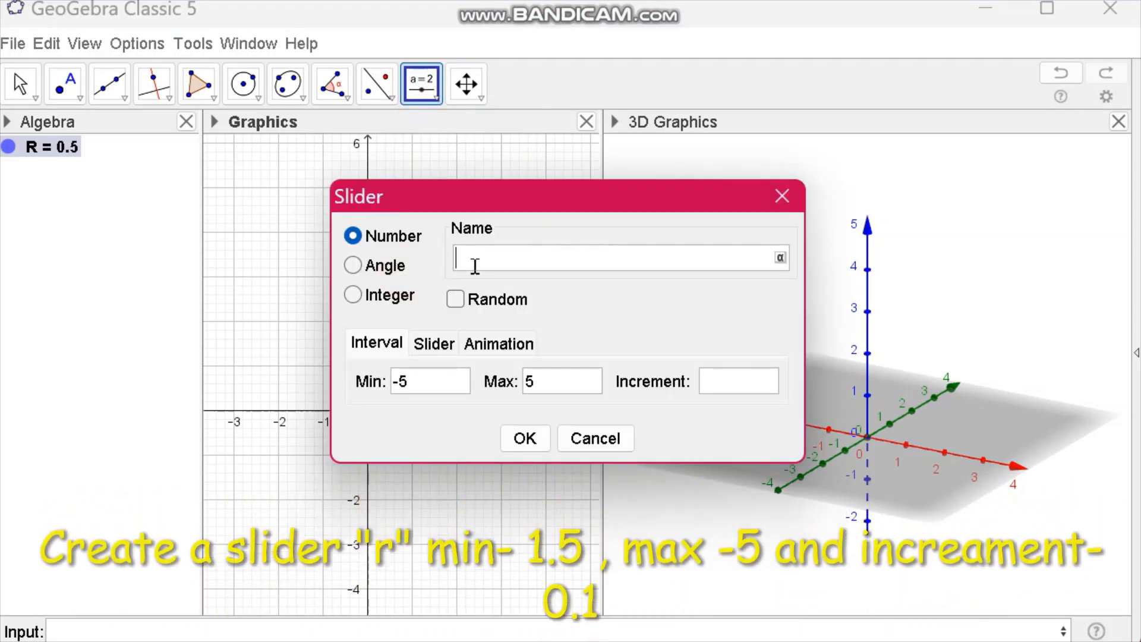
left_click(410, 383)
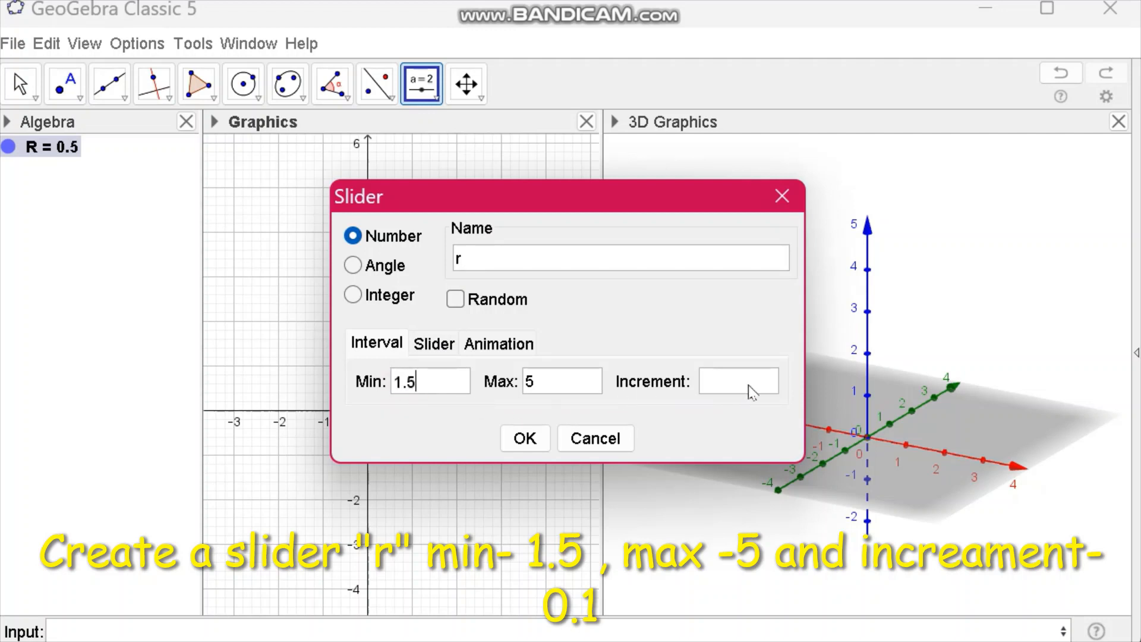
left_click(712, 385)
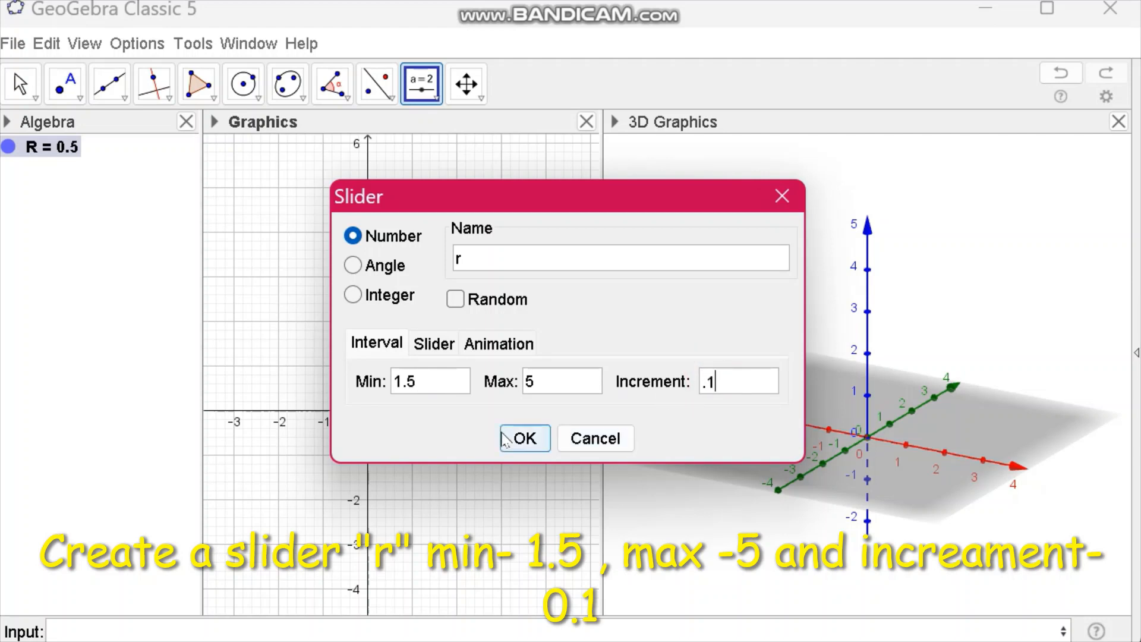
left_click(525, 438)
left_click_drag(402, 293, 434, 293)
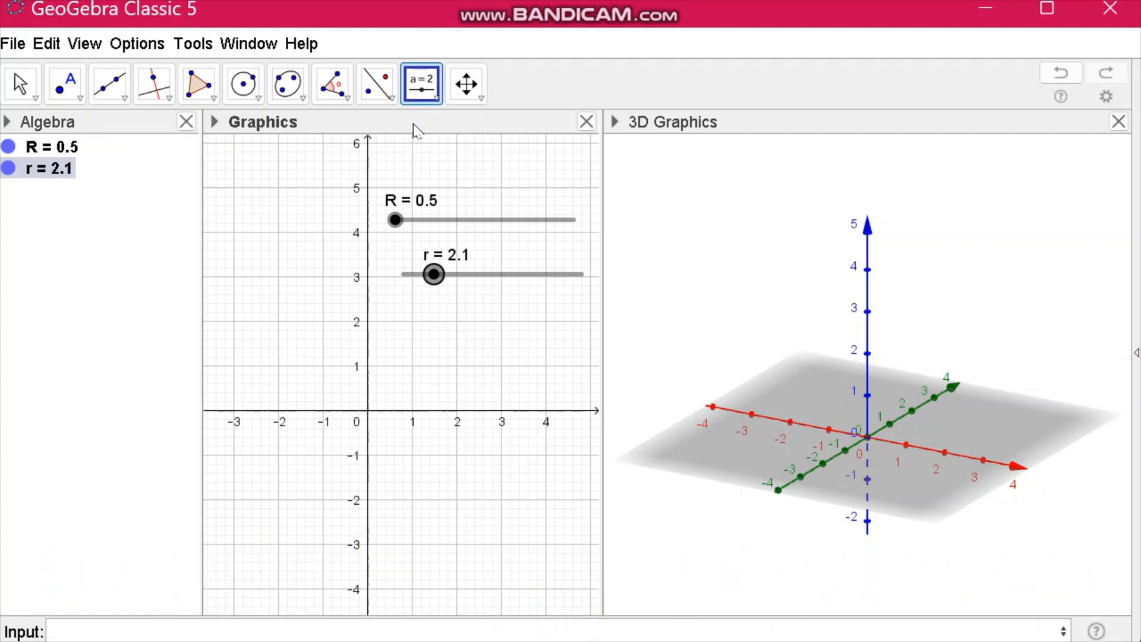
Step: Create a number slider h with minimum 1, maximum 5 and increment 0.1 below slider r, and set it to 2.5
left_click(422, 317)
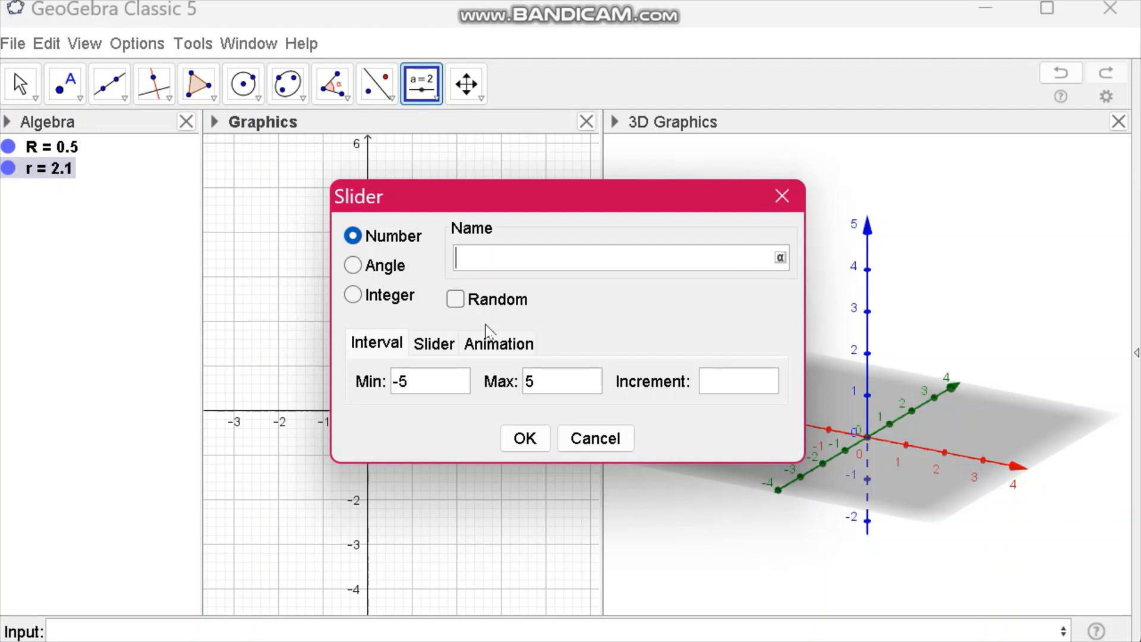
left_click(424, 387)
left_click(723, 385)
left_click(535, 440)
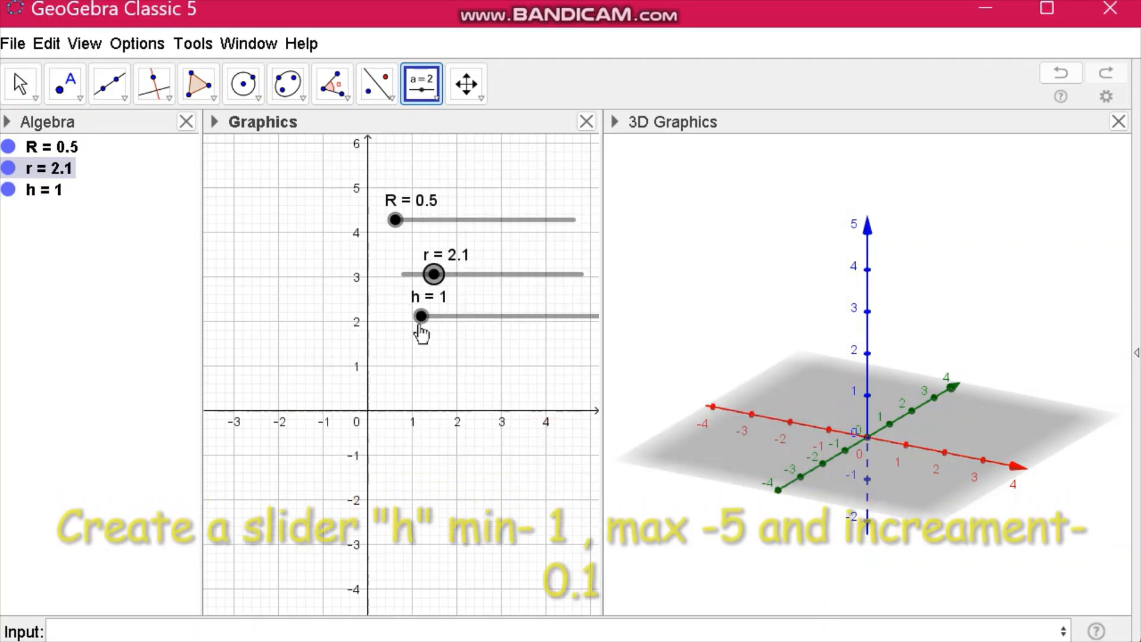
left_click_drag(422, 317, 487, 361)
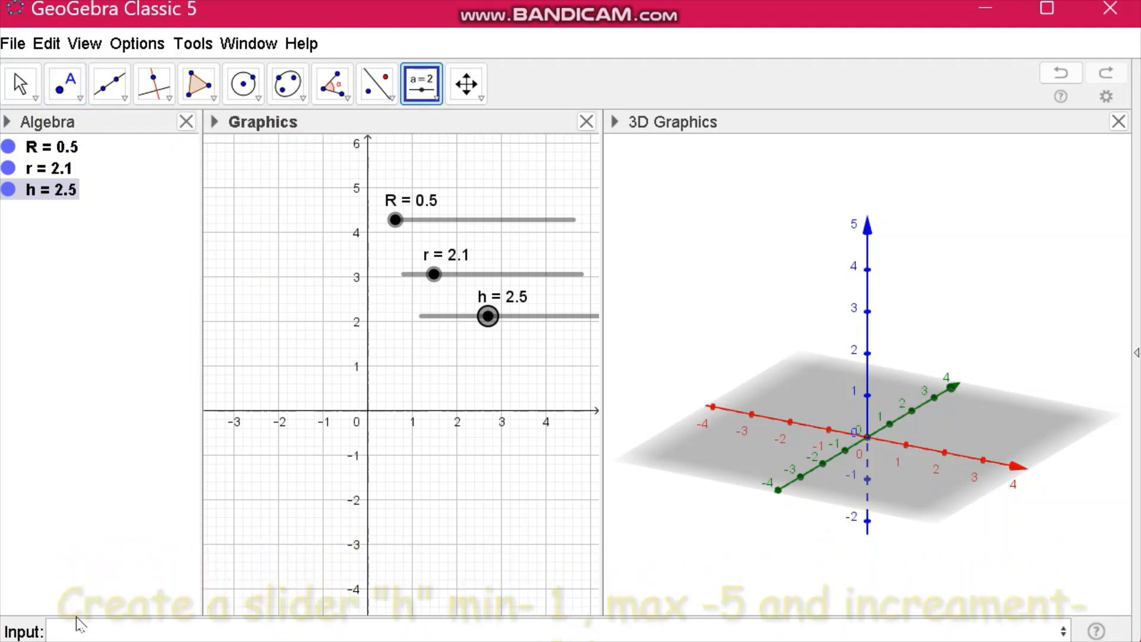
Step: Create a point at the origin by entering the coordinates (0,0,0)
left_click(77, 631)
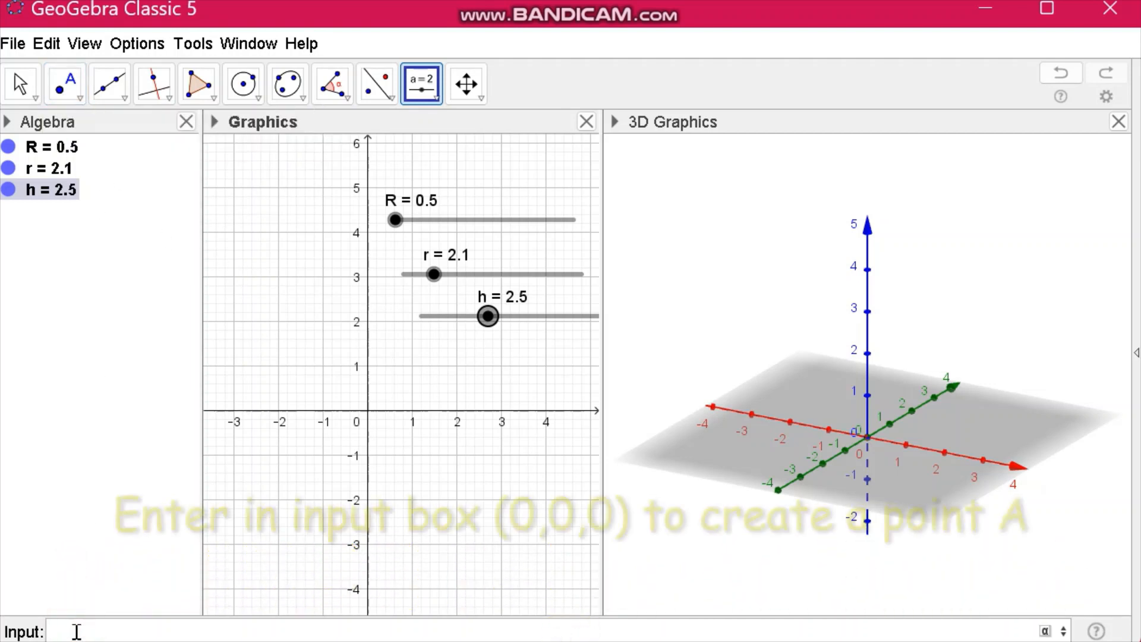
type("(")
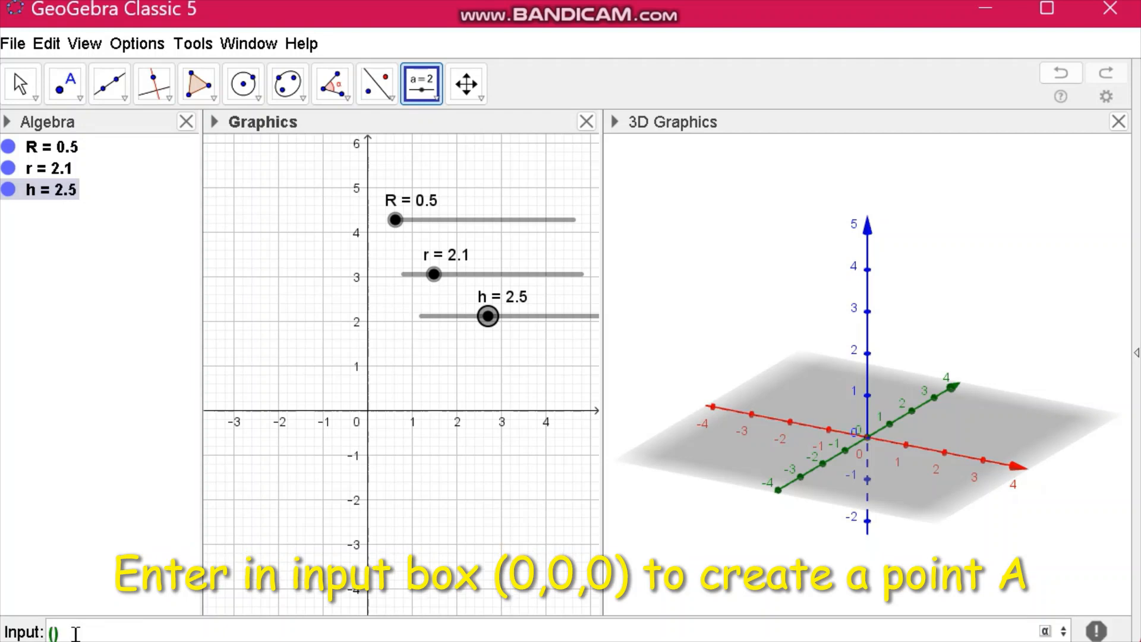
type("0,0,0")
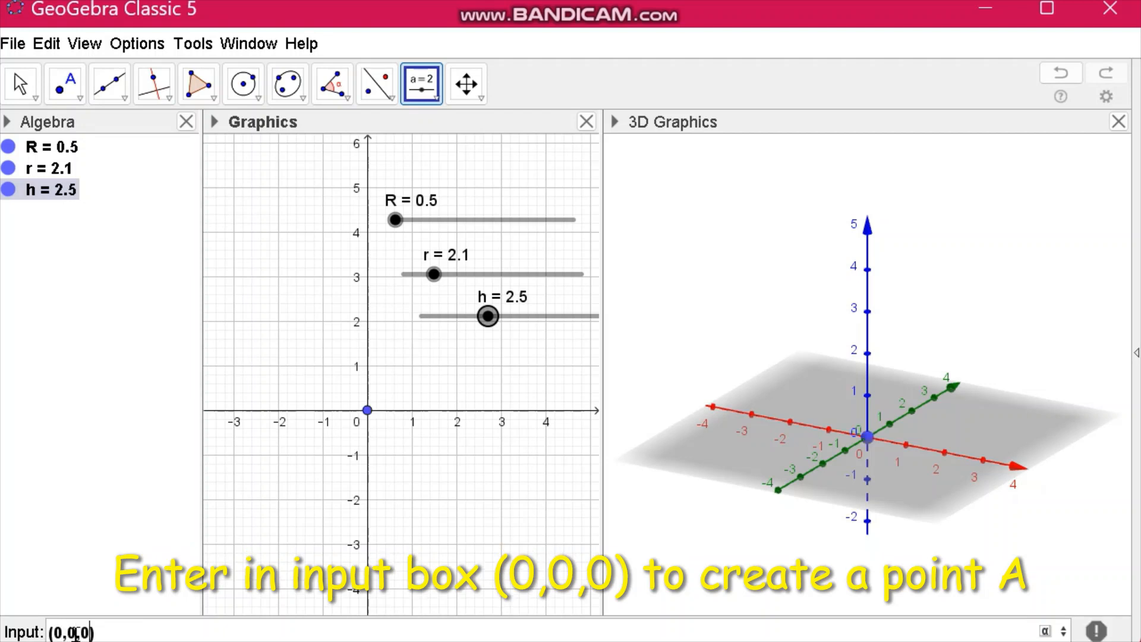
left_click(123, 633)
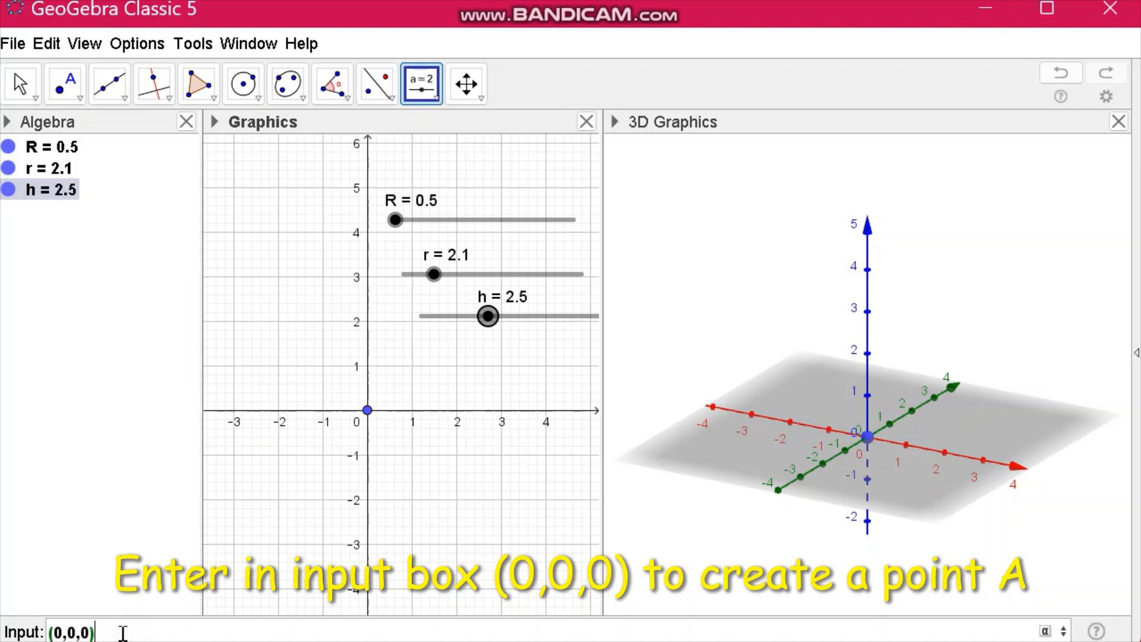
key("Return")
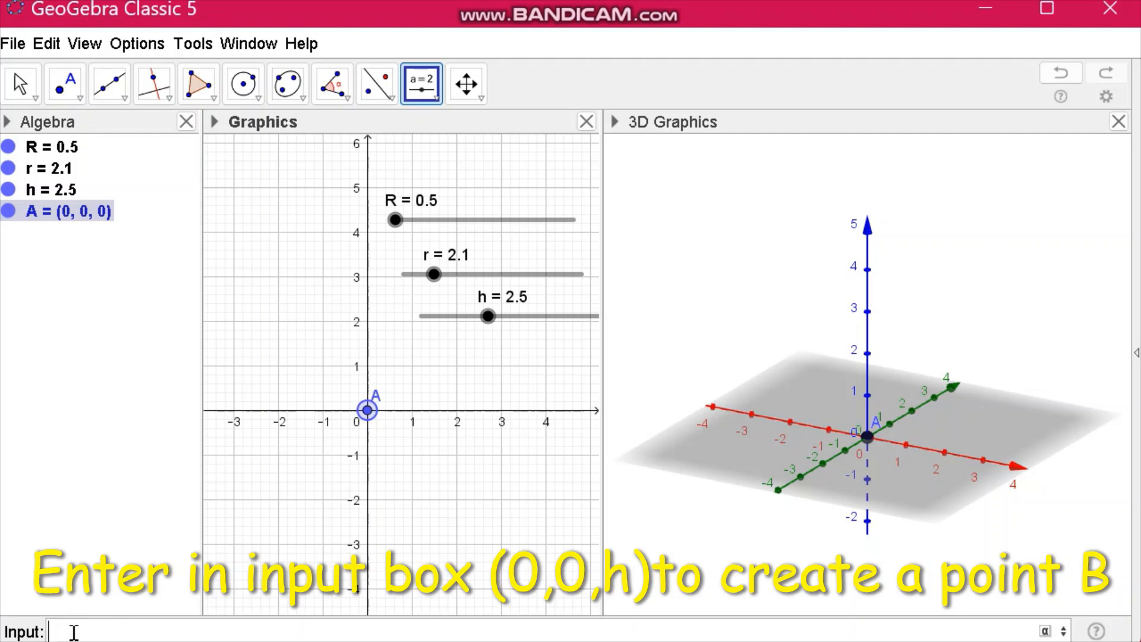
Step: Create a point on the z-axis with the coordinates (0,0,h), and set slider h to 2.1
type("(0,0,")
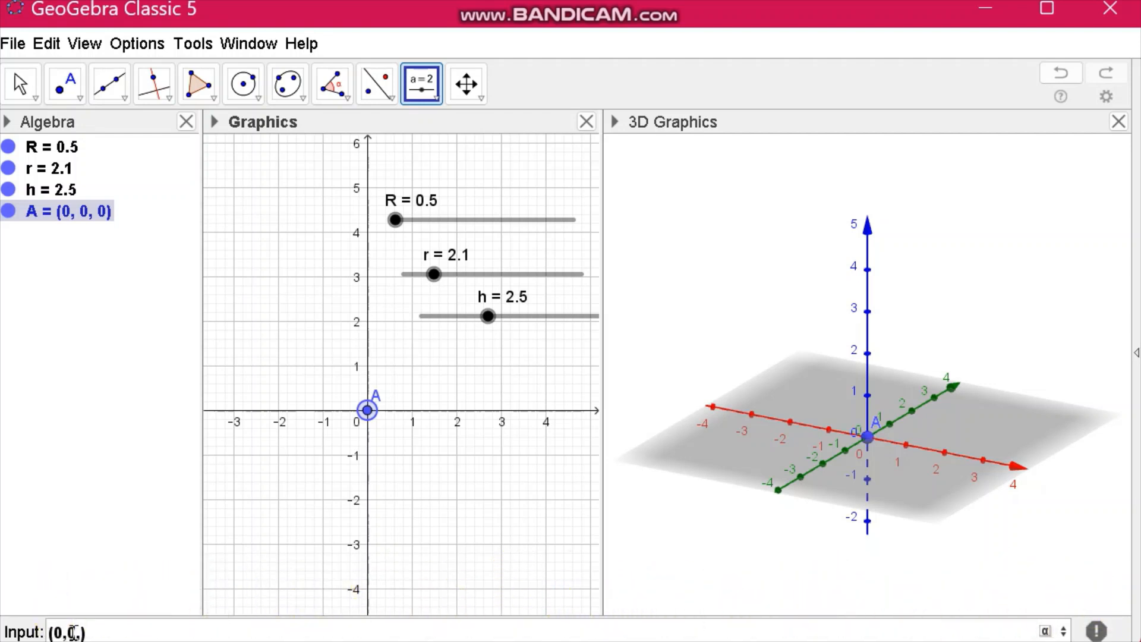
type("h")
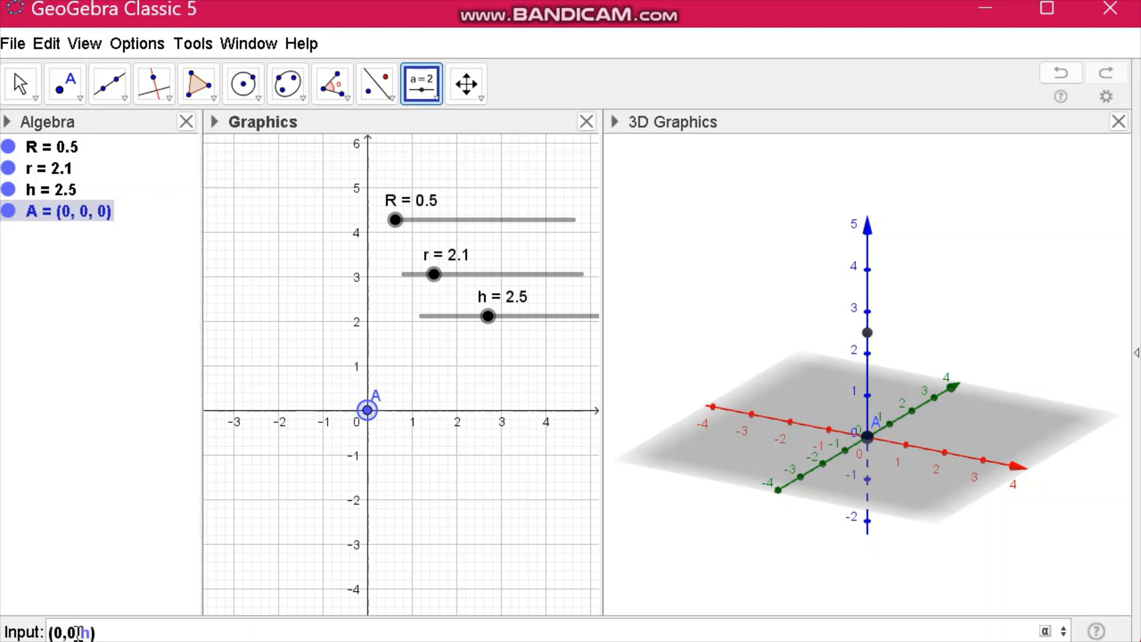
left_click(117, 631)
key("Return")
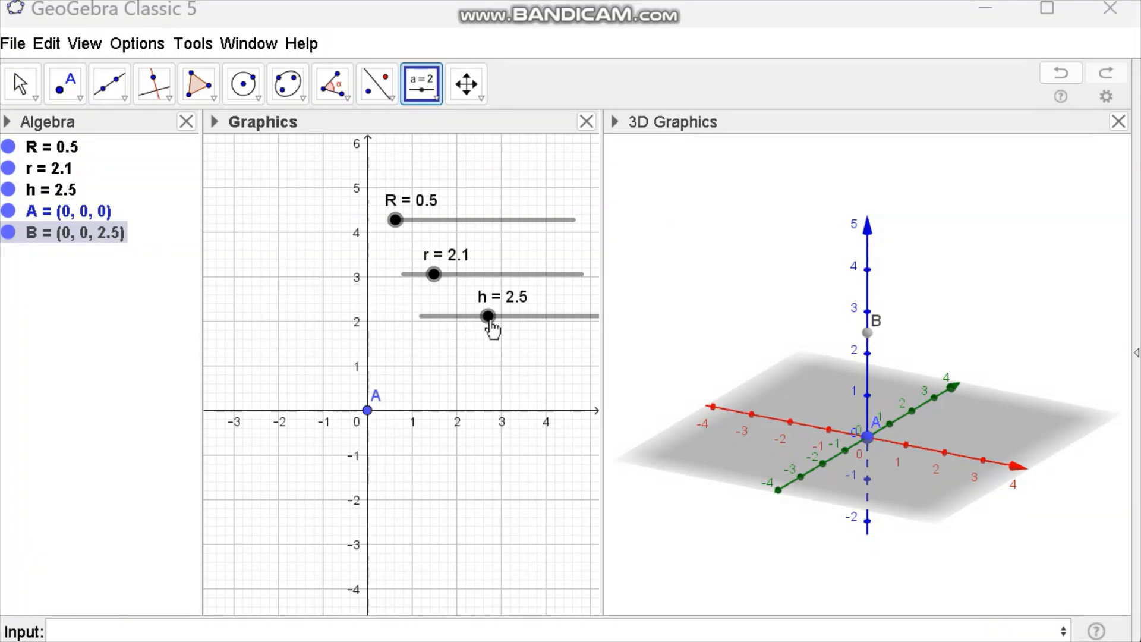
mouse_move(491, 330)
left_mouse_down()
mouse_move(470, 324)
mouse_move(507, 325)
mouse_move(439, 328)
mouse_move(509, 326)
mouse_move(433, 339)
mouse_move(474, 341)
left_mouse_up()
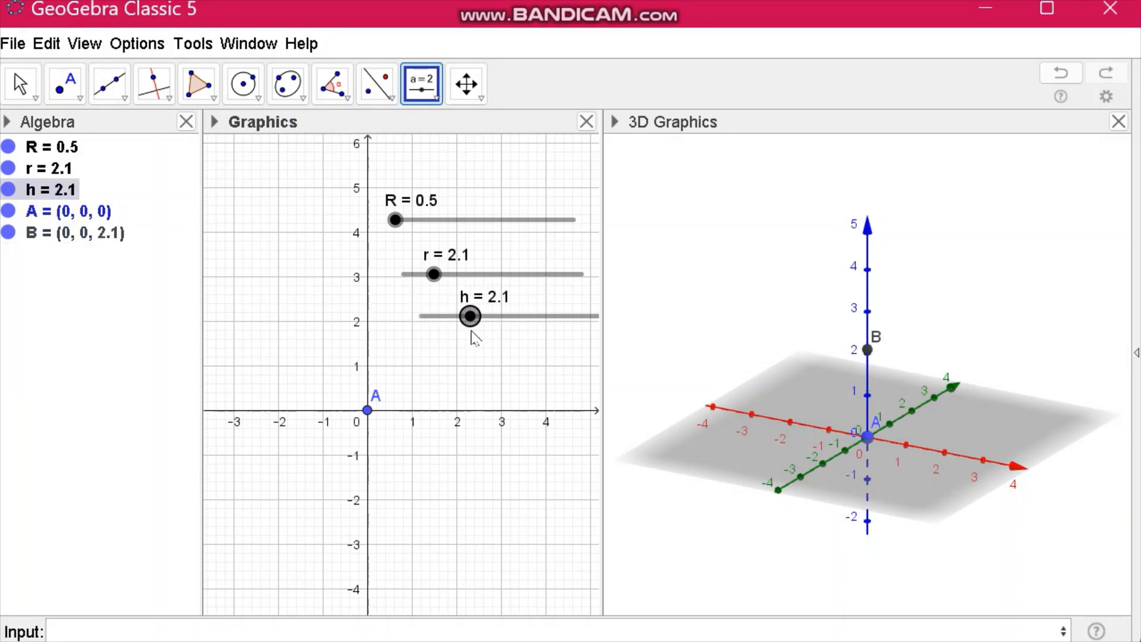
Step: Draw a 3D circle centred at point A with radius R and the z-axis as direction, and set slider R to 1.5
left_click(683, 214)
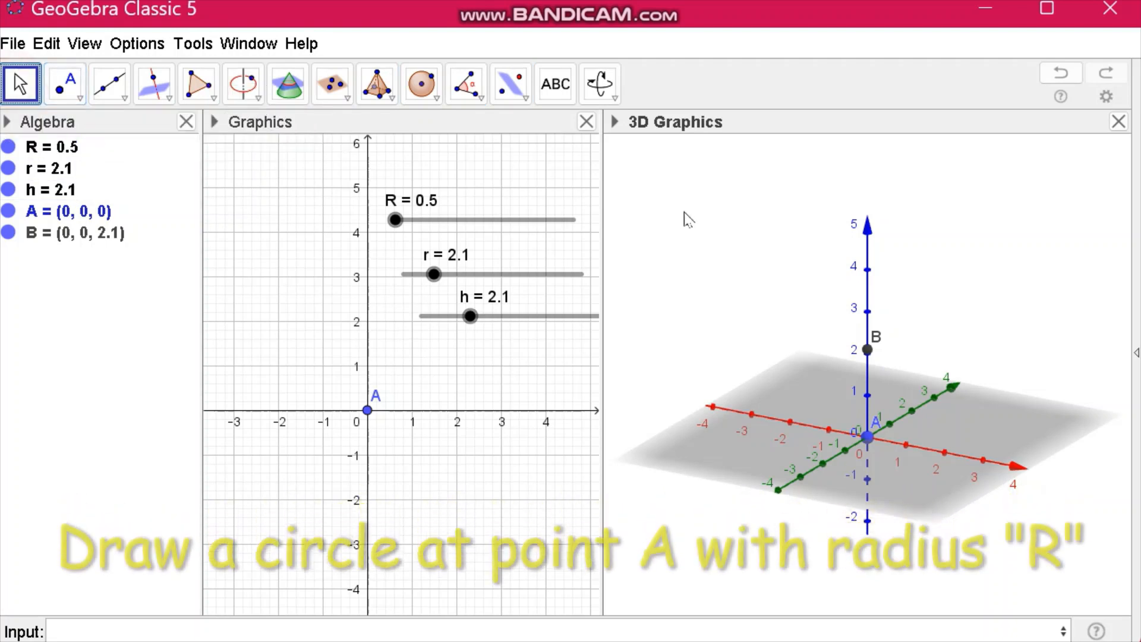
left_click(696, 209)
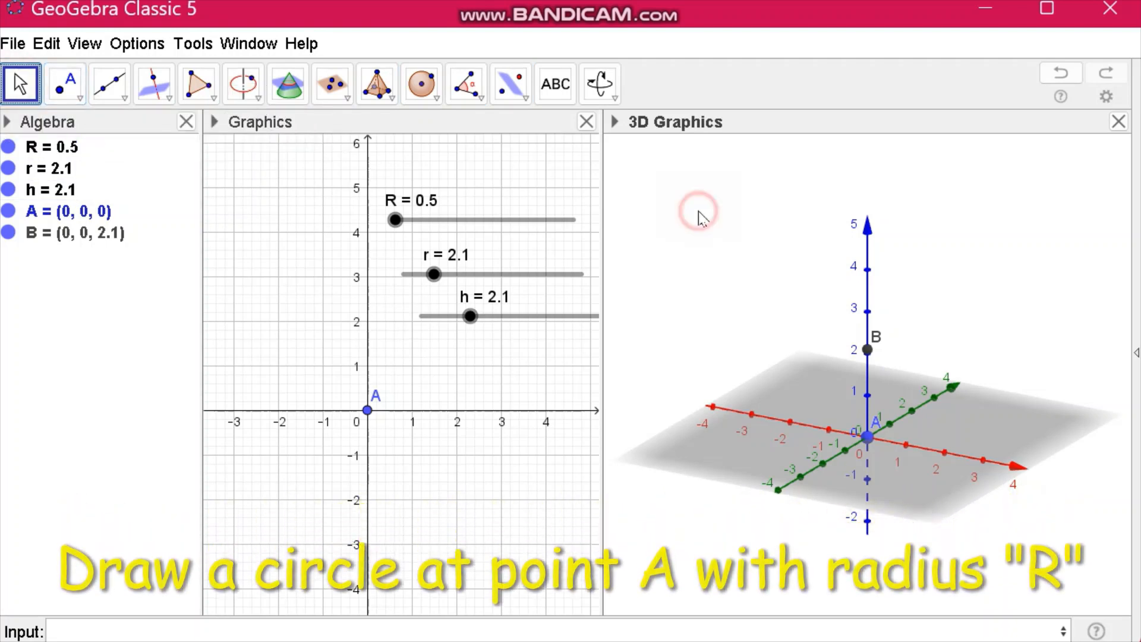
left_click(257, 101)
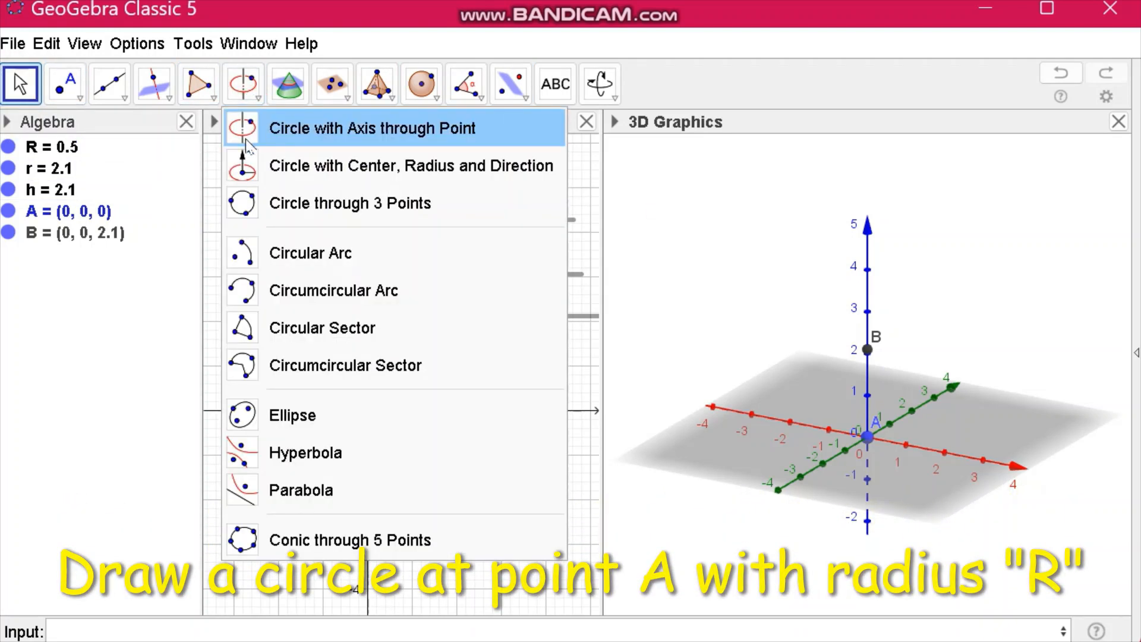
left_click(315, 170)
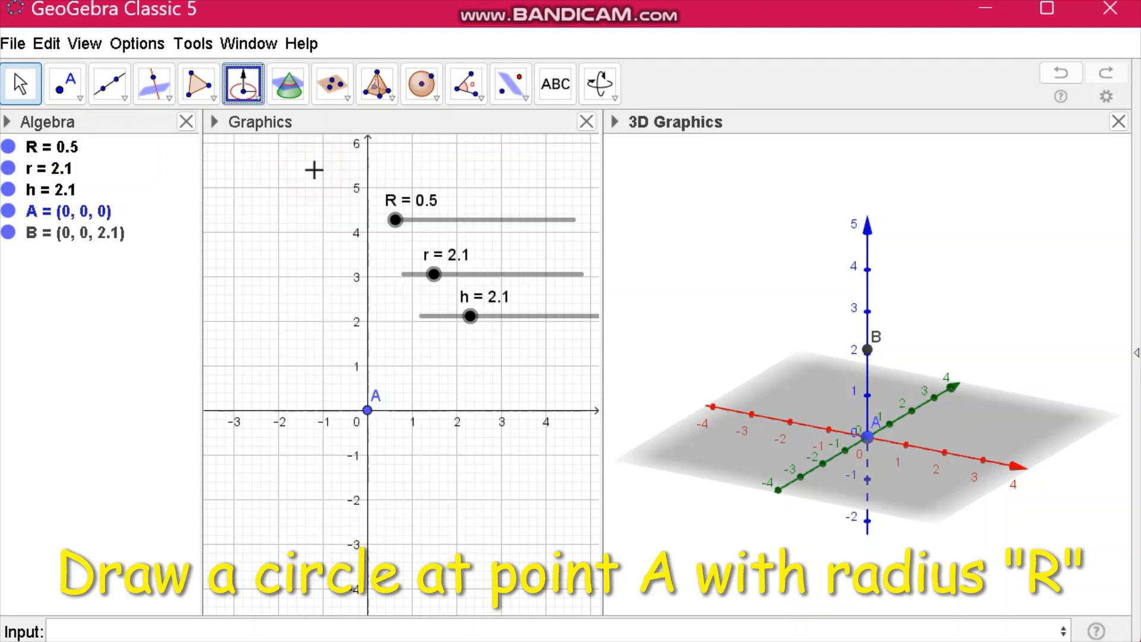
left_click(869, 437)
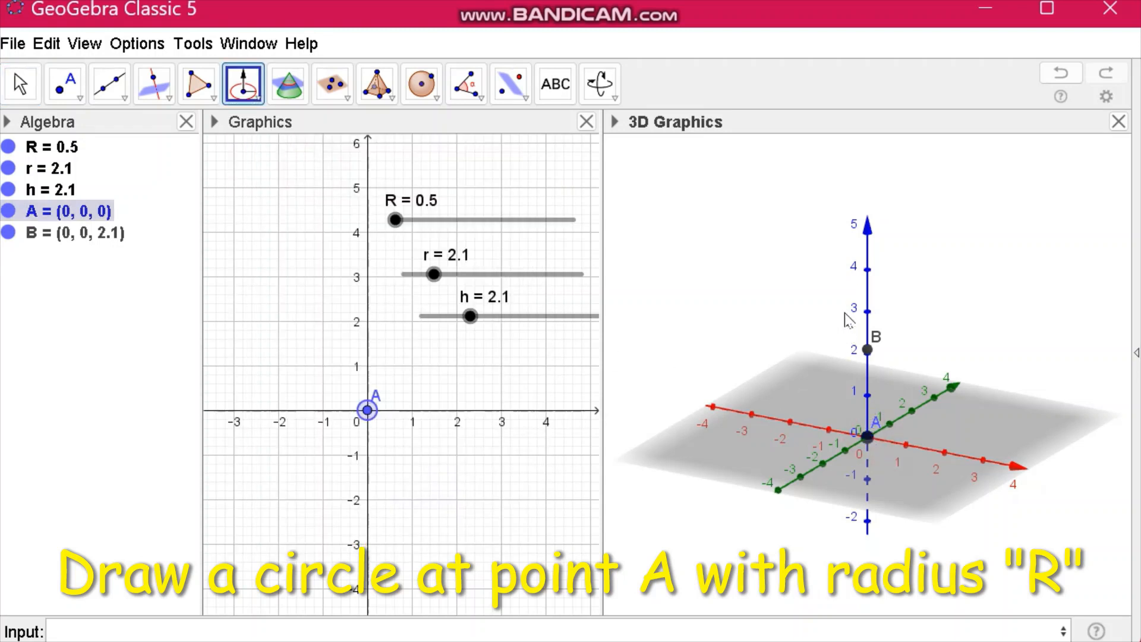
left_click(869, 290)
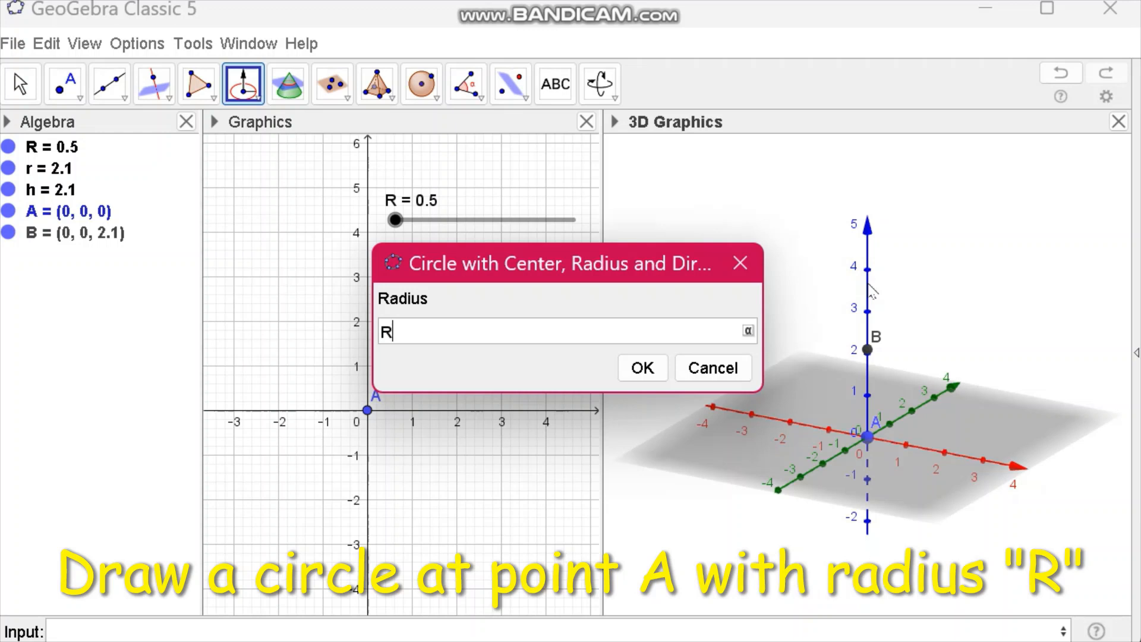
left_click(642, 368)
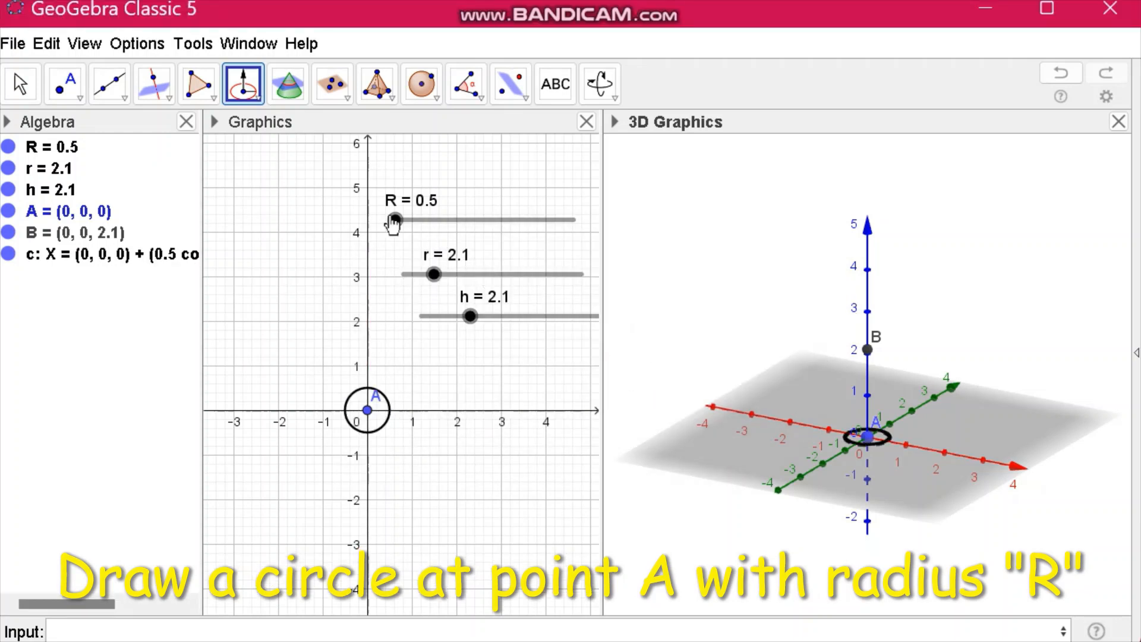
left_click_drag(396, 221, 447, 249)
left_click(458, 235)
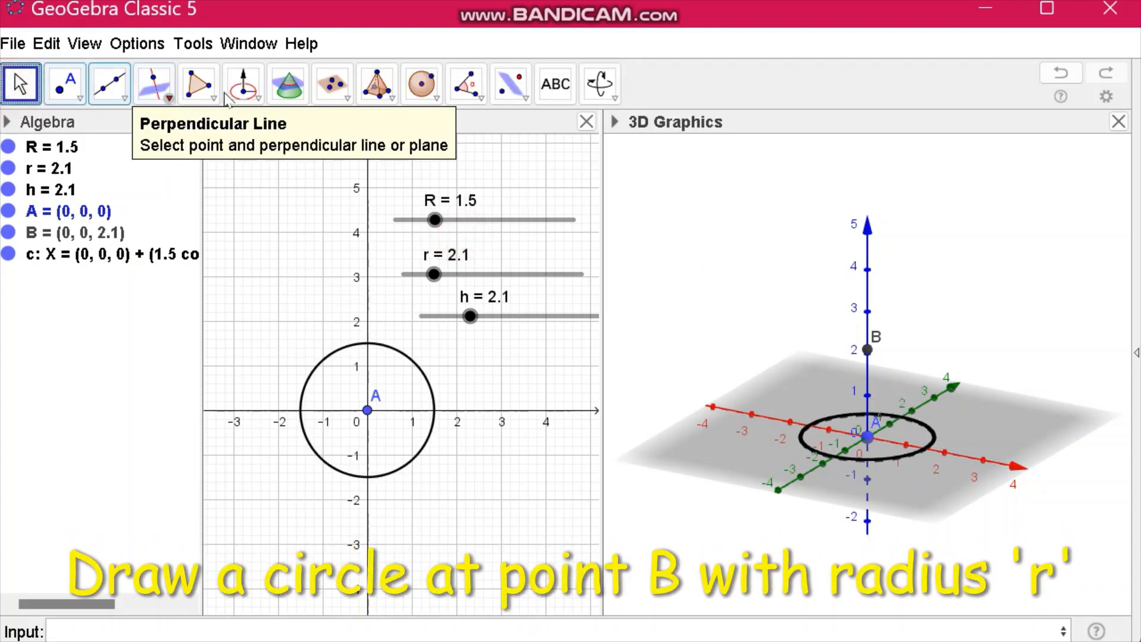
Step: Draw a 3D circle centred at point B with radius r and the z-axis as direction
left_click(262, 97)
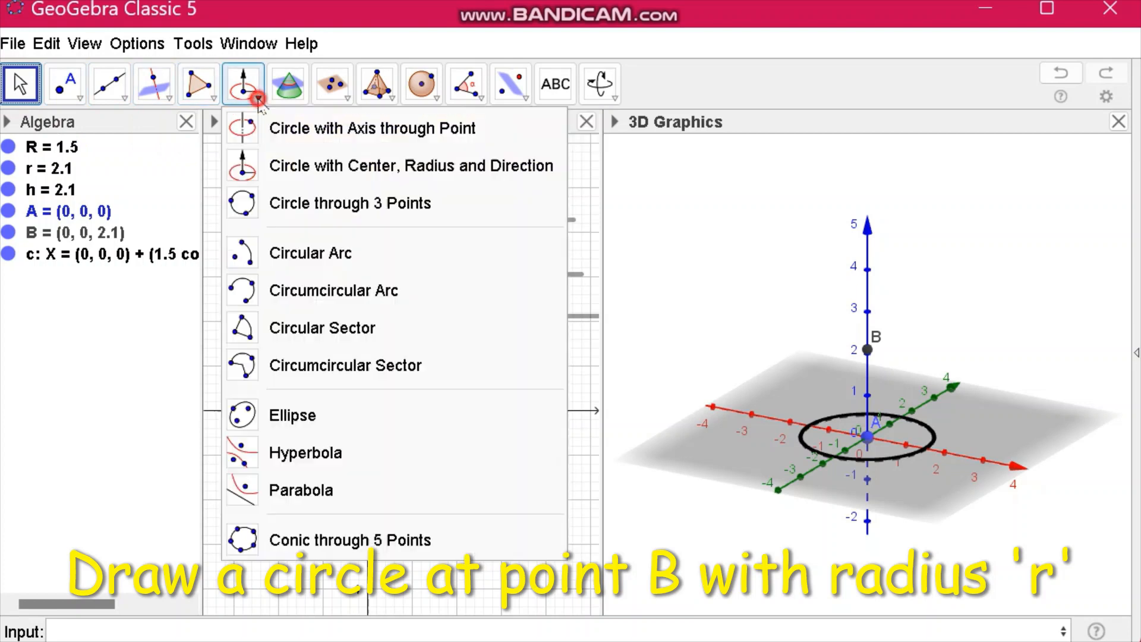
left_click(259, 167)
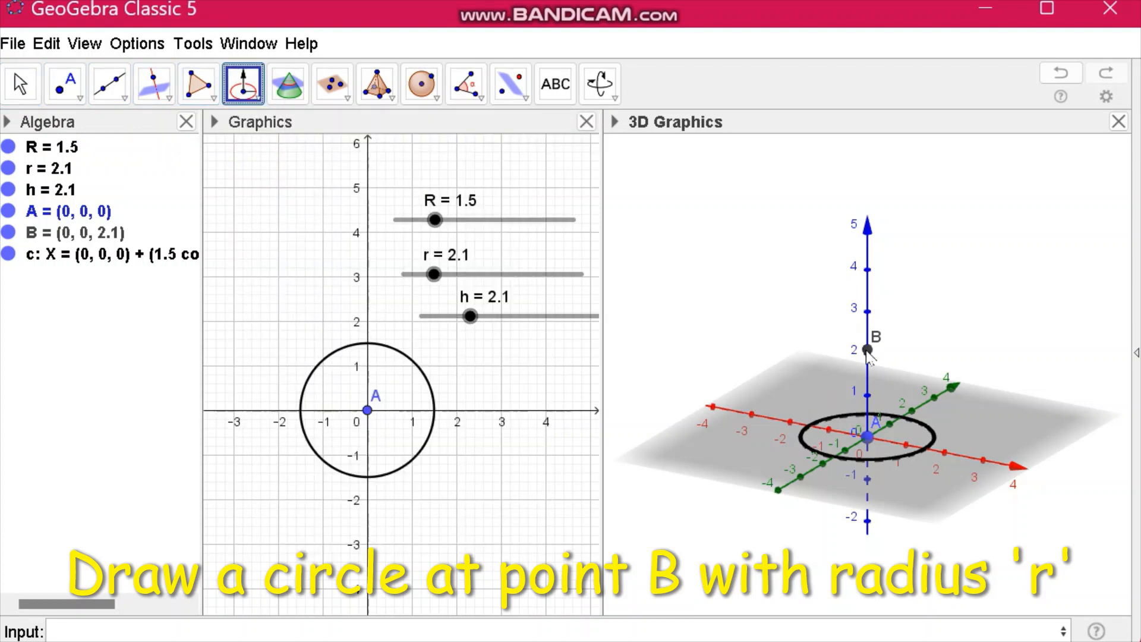
left_click(867, 350)
left_click(868, 293)
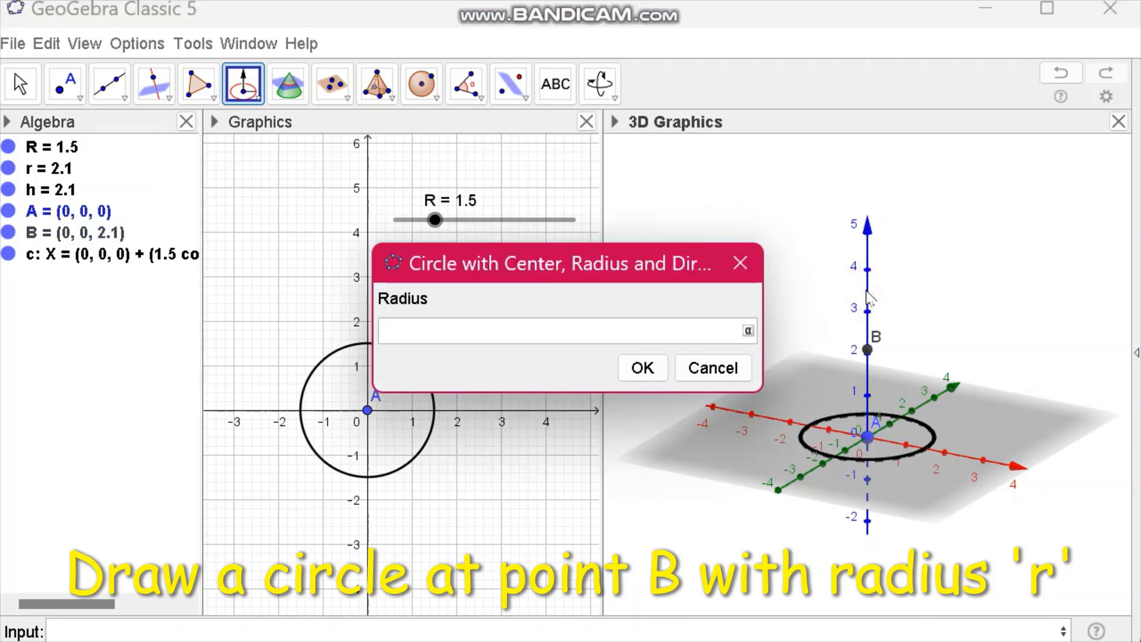
type("r")
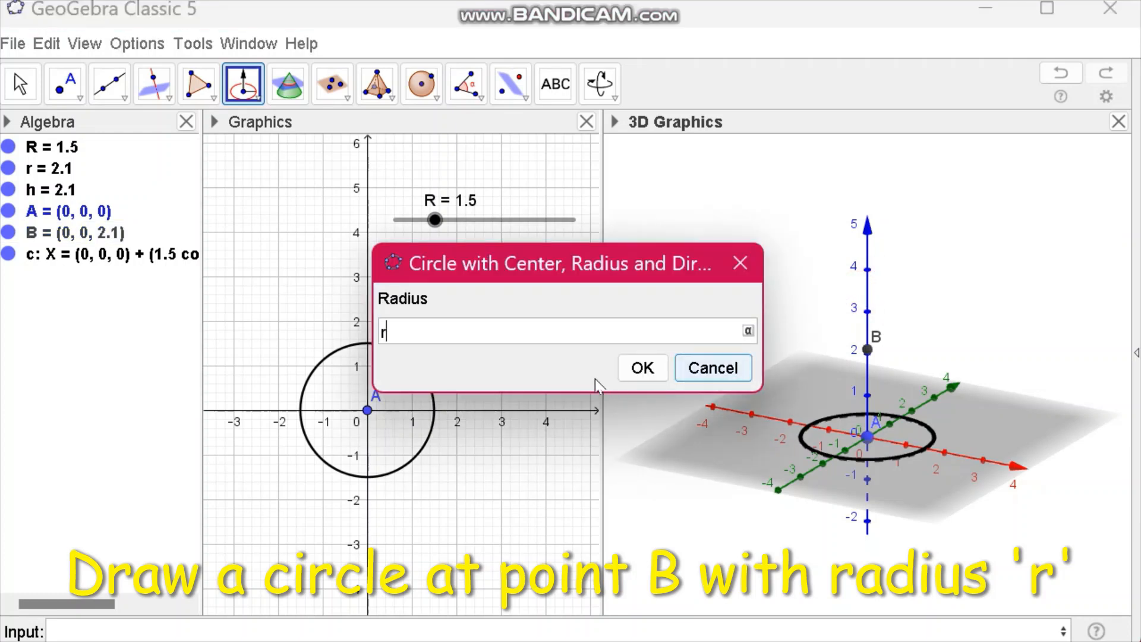
left_click(642, 367)
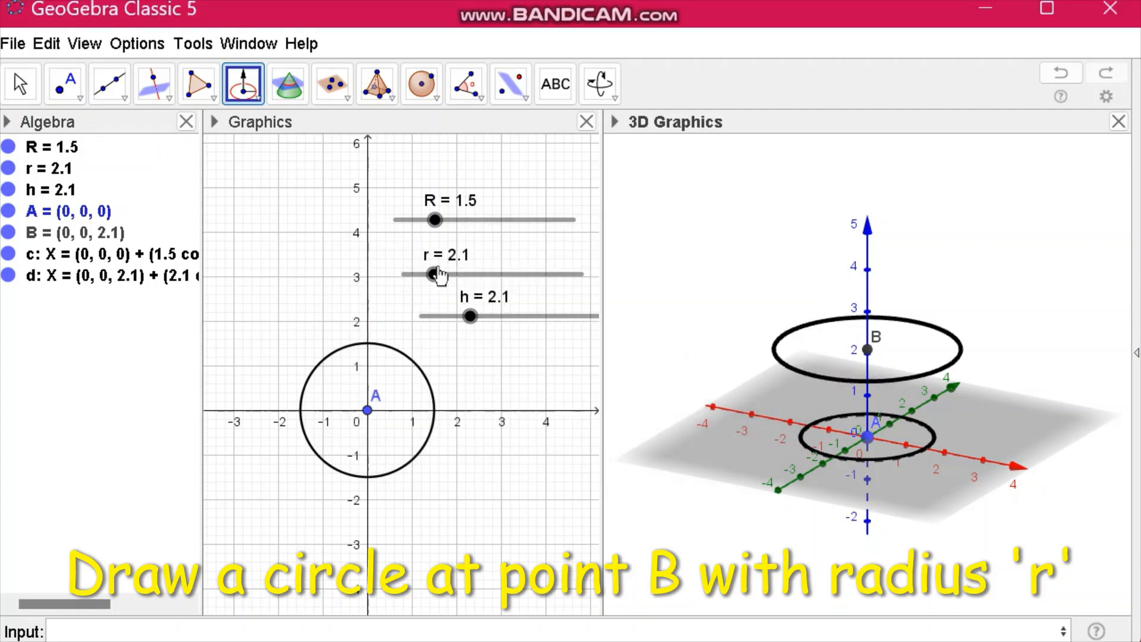
Step: Set slider r to 2.6 and slider h to 3.1
left_click_drag(435, 274, 459, 278)
left_click_drag(472, 317, 517, 354)
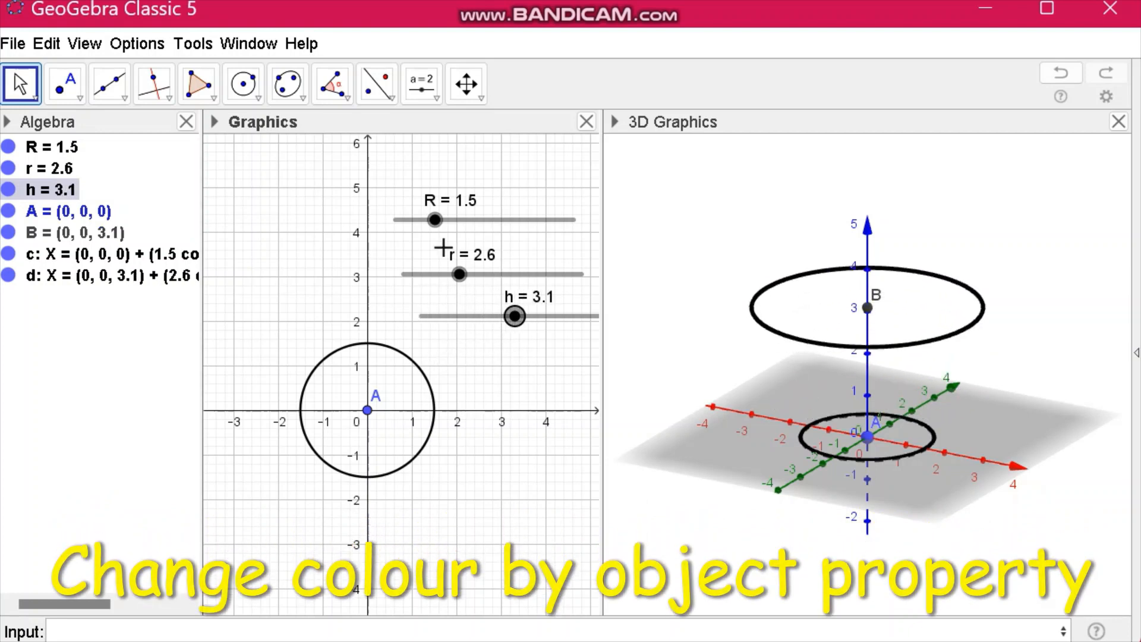
mouse_move(435, 220)
left_mouse_down()
mouse_move(394, 220)
mouse_move(435, 220)
left_mouse_up()
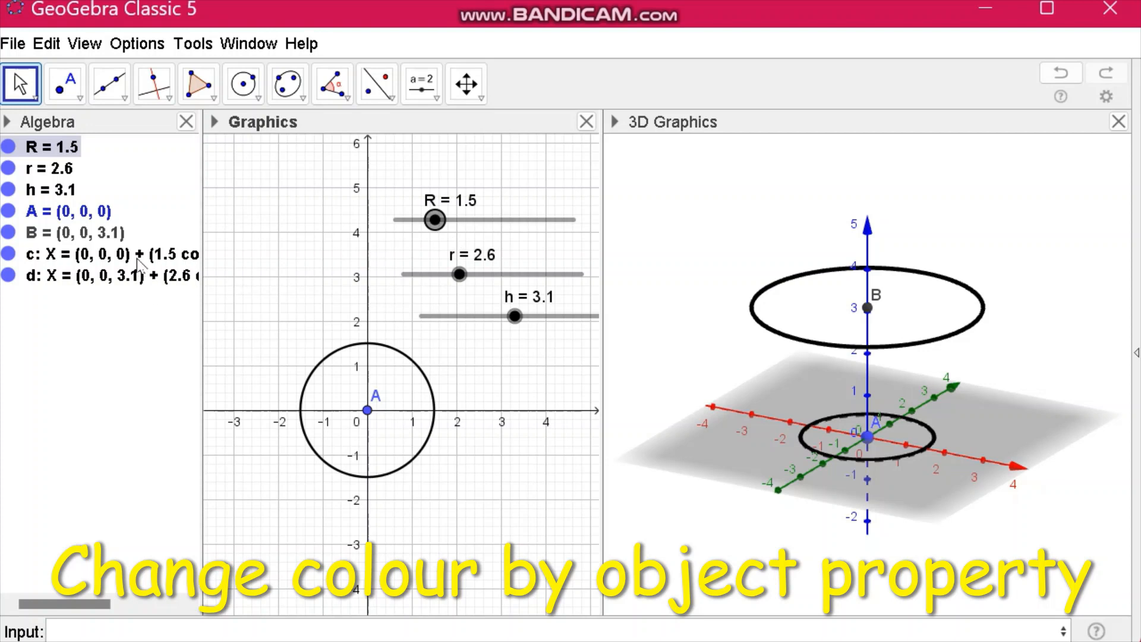
left_click(494, 193)
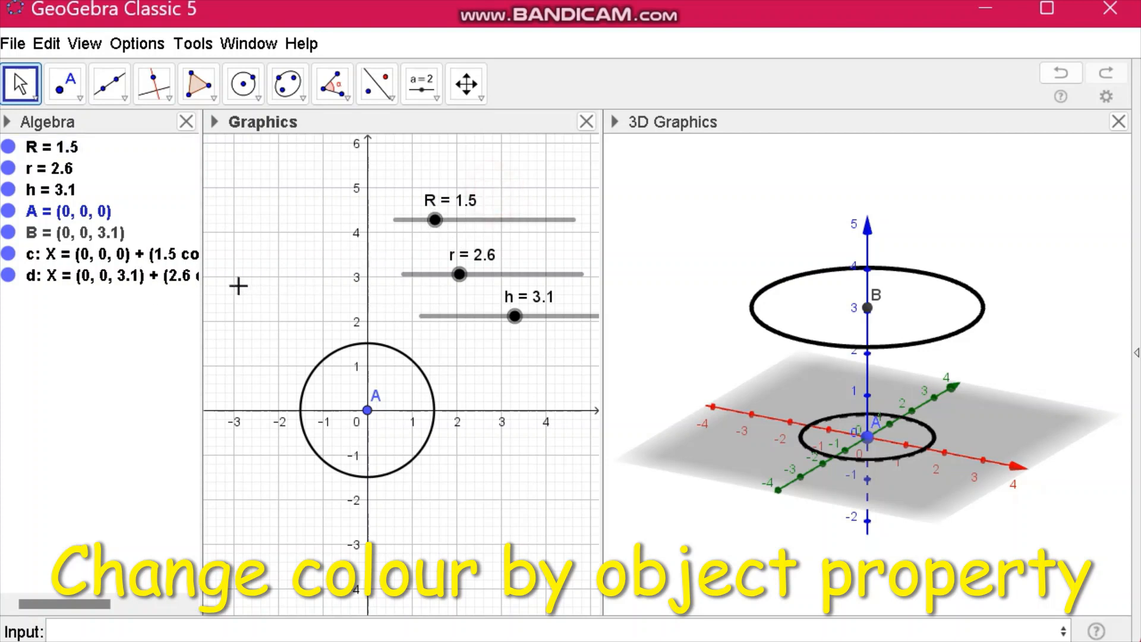
Step: Colour the circle around point A red (255, 0, 0) and set its fill opacity to about 40
right_click(141, 260)
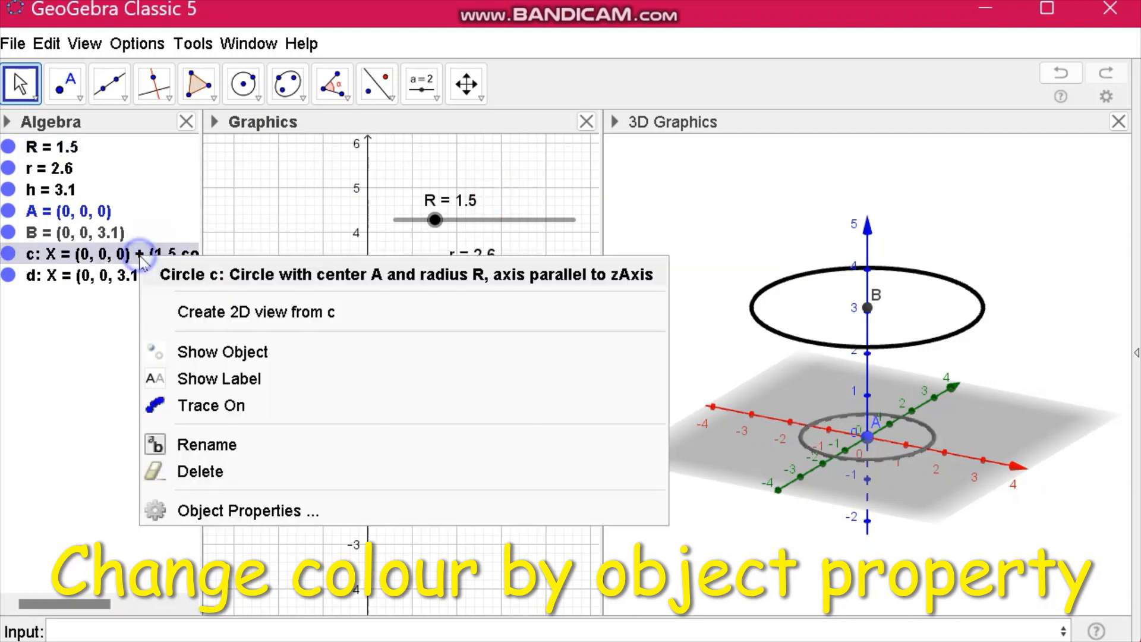
left_click(240, 511)
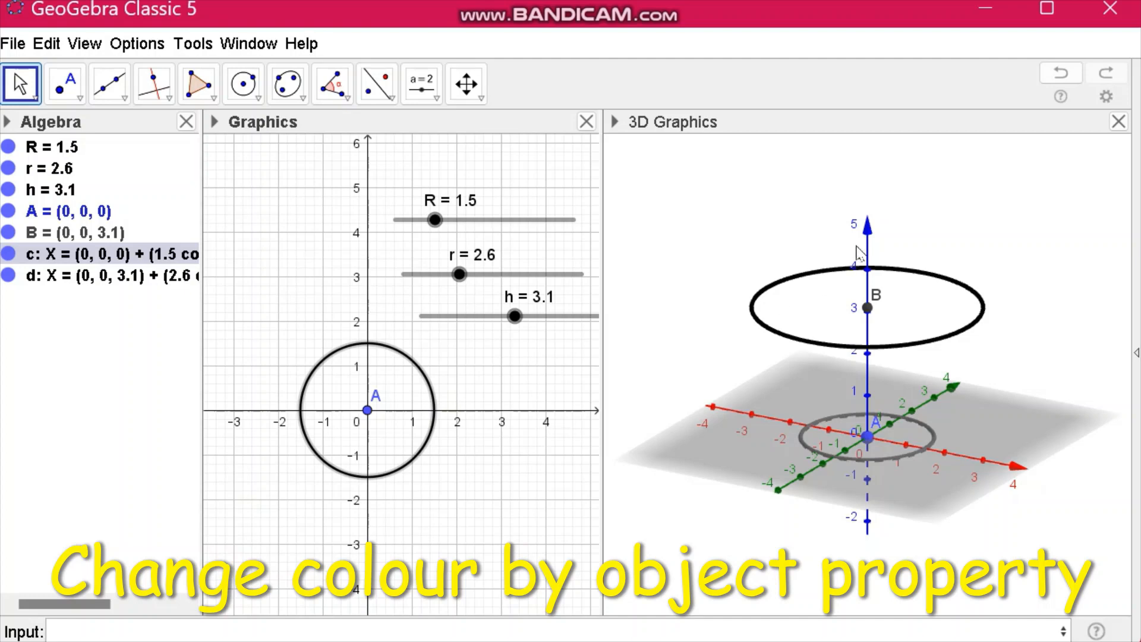
left_click(864, 184)
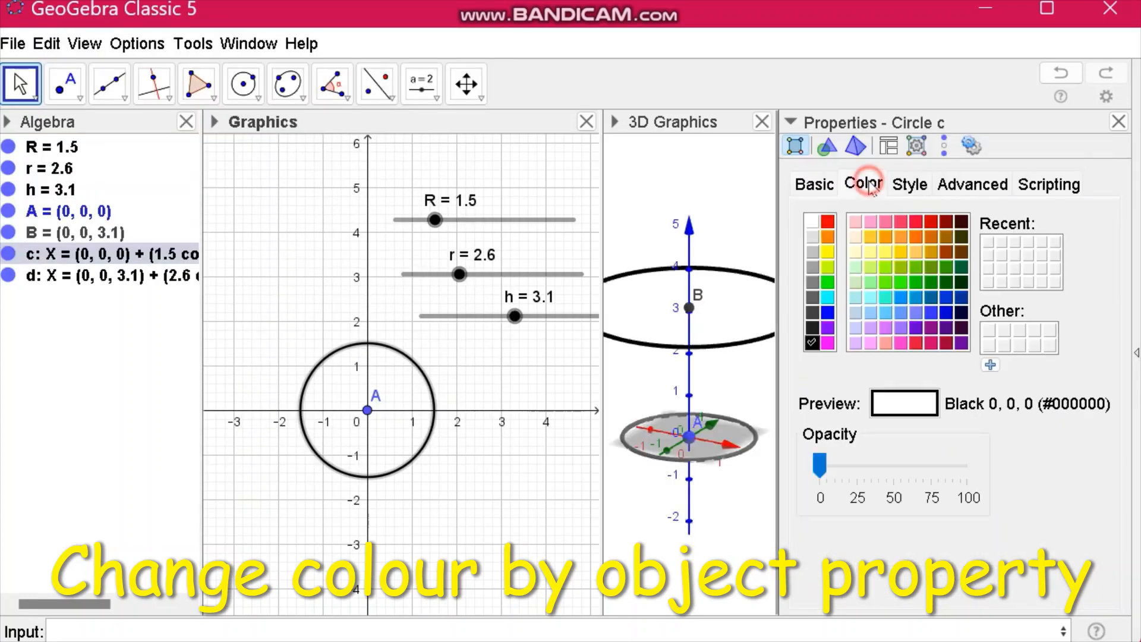
left_click(828, 221)
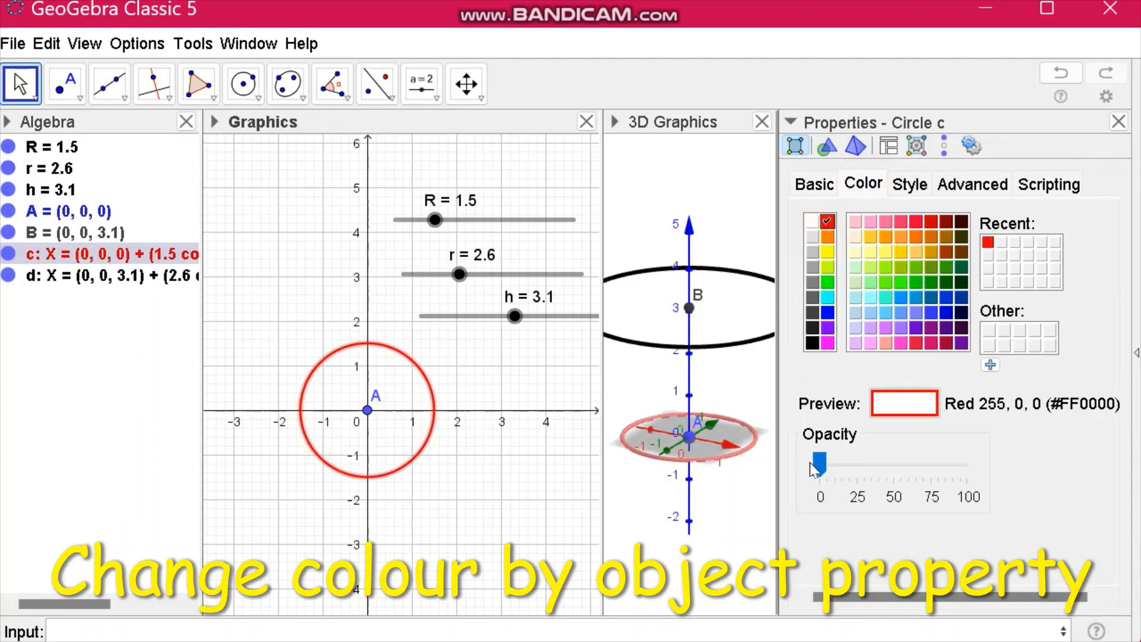
left_click_drag(822, 472, 878, 469)
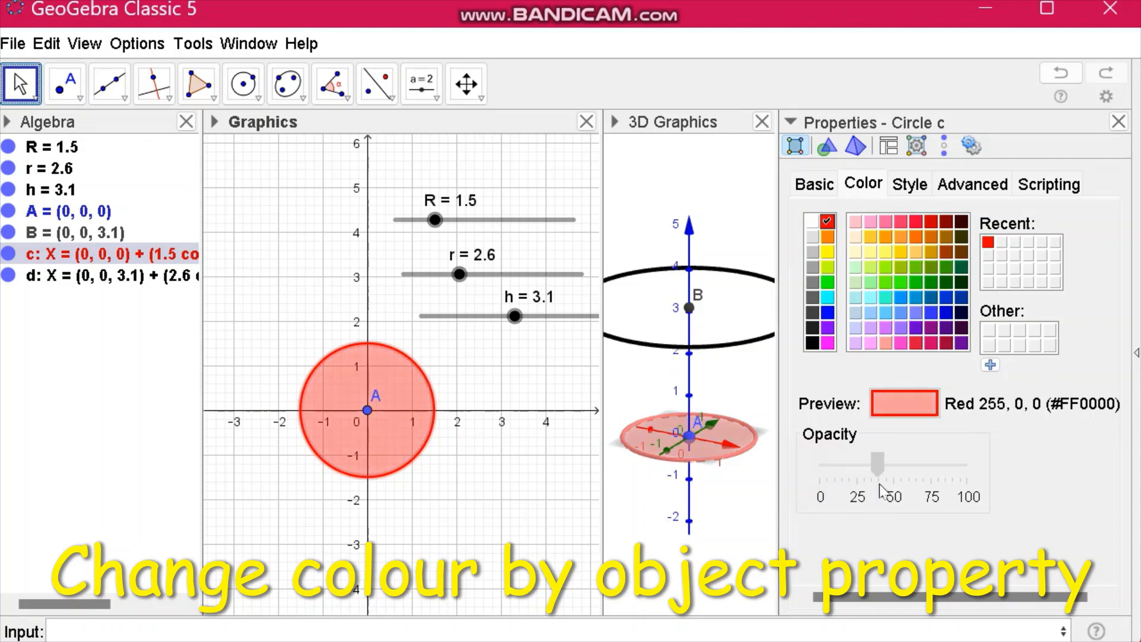
Step: Colour the circle around point B blue (0, 102, 153), set its fill opacity to about 35, and close the properties
left_click(163, 283)
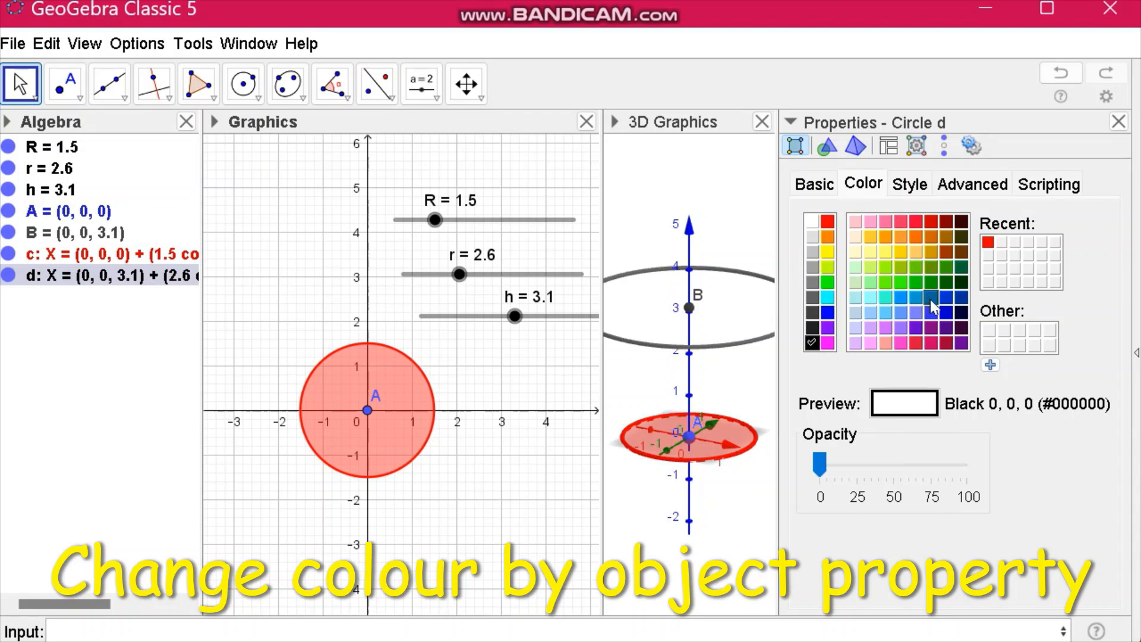
left_click(931, 296)
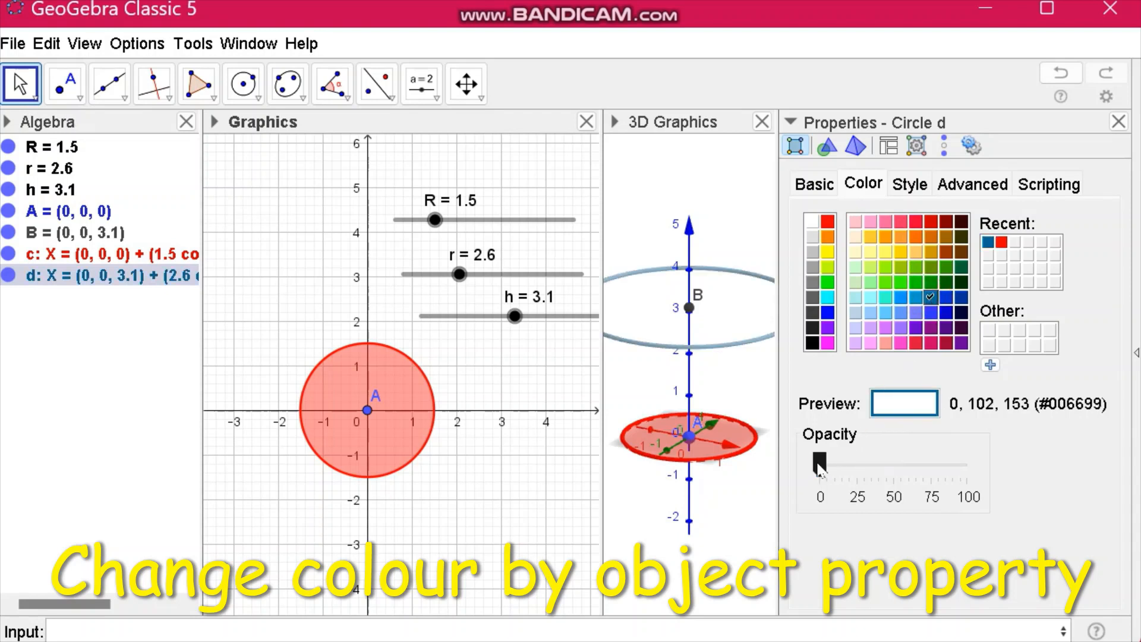
left_click_drag(820, 465, 872, 472)
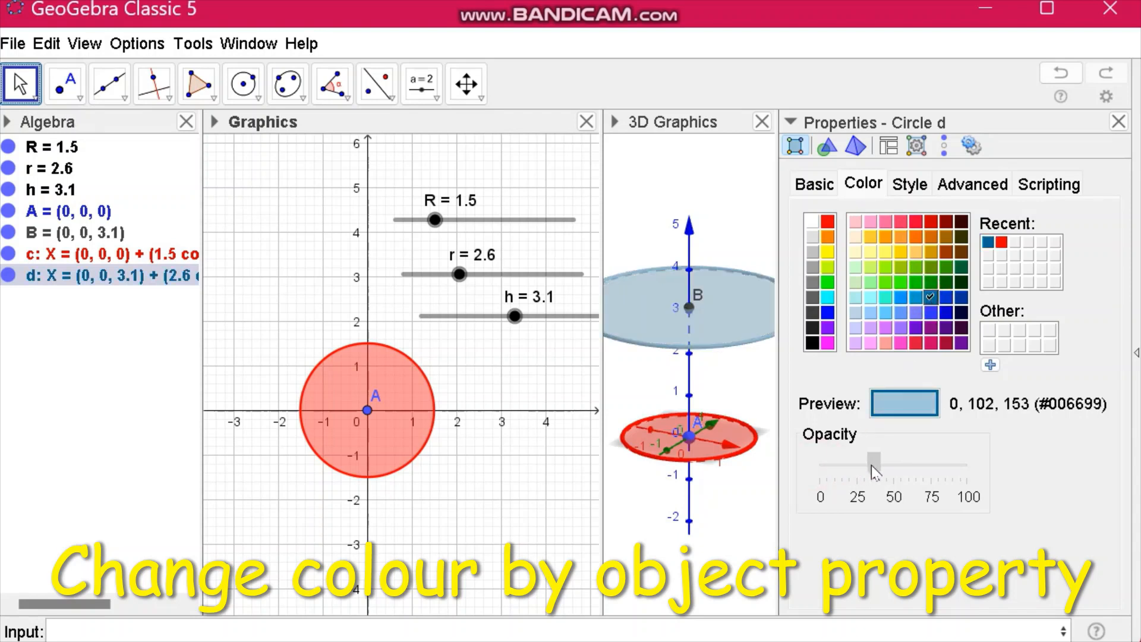
left_click(1119, 122)
Step: Set slider h to 3.4 and slider r to 3.1 to resize and raise the upper circle
left_click_drag(724, 289, 761, 280)
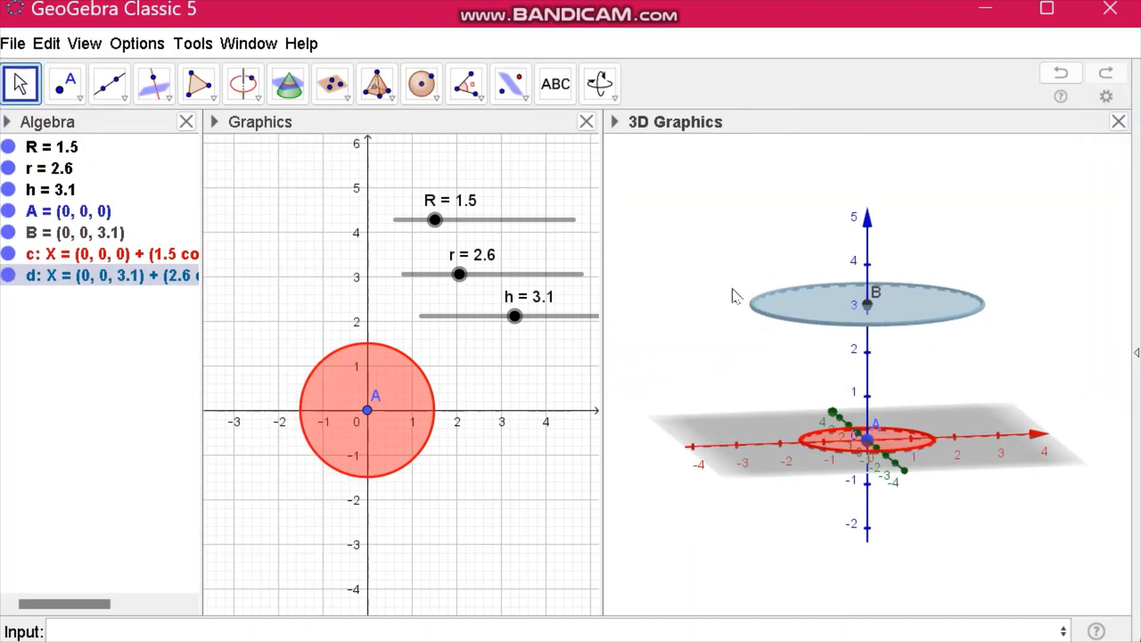
mouse_move(510, 327)
left_mouse_down()
mouse_move(510, 317)
mouse_move(455, 317)
mouse_move(529, 318)
left_mouse_up()
left_click_drag(459, 274, 484, 274)
mouse_move(440, 223)
left_mouse_down()
mouse_move(516, 223)
mouse_move(478, 223)
mouse_move(446, 244)
left_mouse_up()
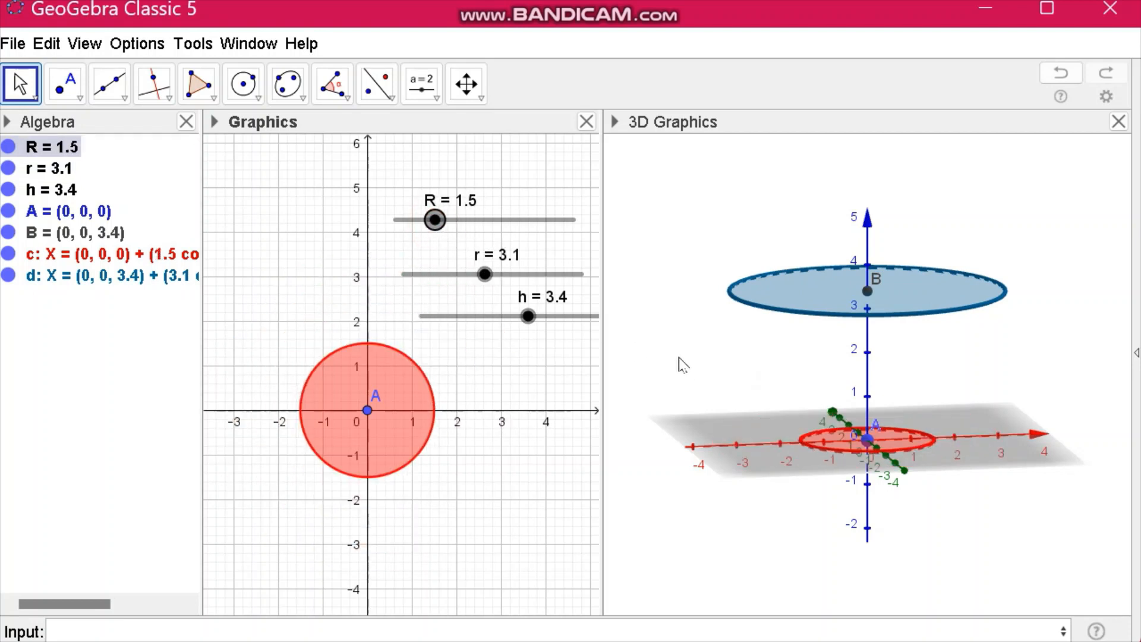
left_click_drag(679, 359, 636, 349)
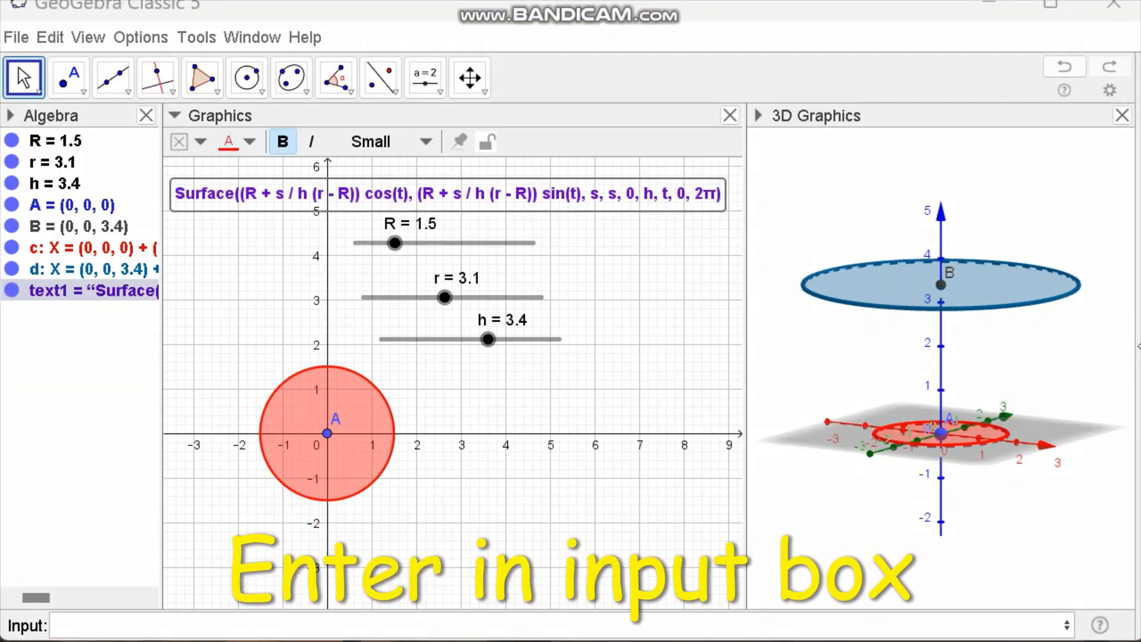
Step: Create the lateral surface by entering Surface((R + s / h (r - R)) cos(t), (R + s / h (r - R)) sin(t), s, s, 0, h, t, 0, 2π)
left_click_drag(698, 315, 636, 222)
left_click(68, 626)
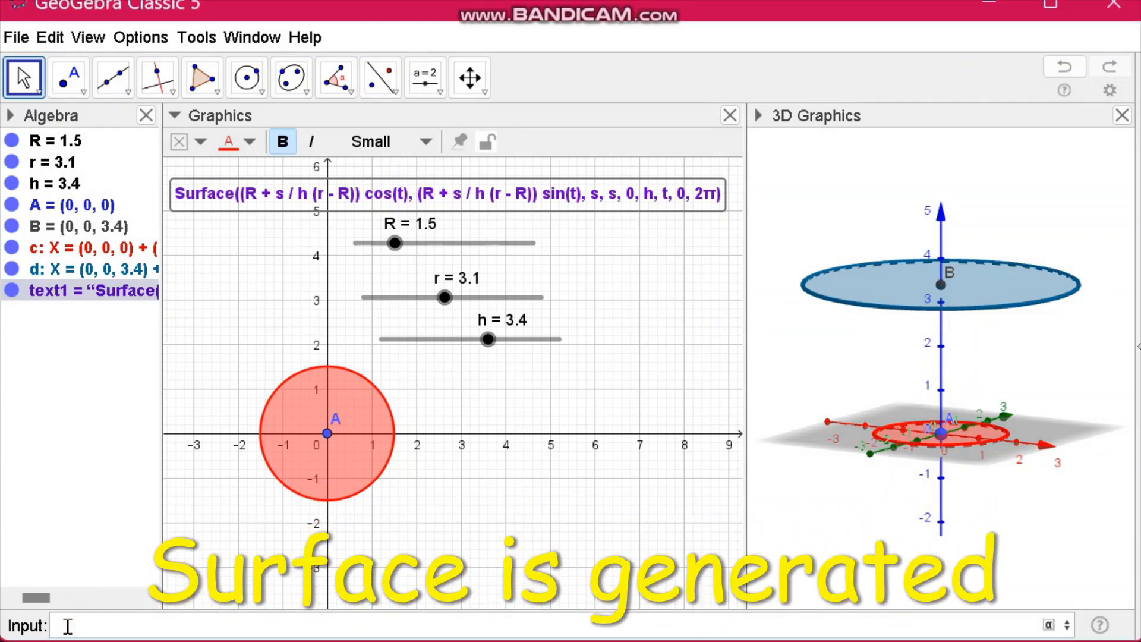
type("Surface((R + s / h (r - R)) cos(t), (R + s / h (r - R)) sin(t), s, s, 0, h, t, 0, 2π)")
key("Return")
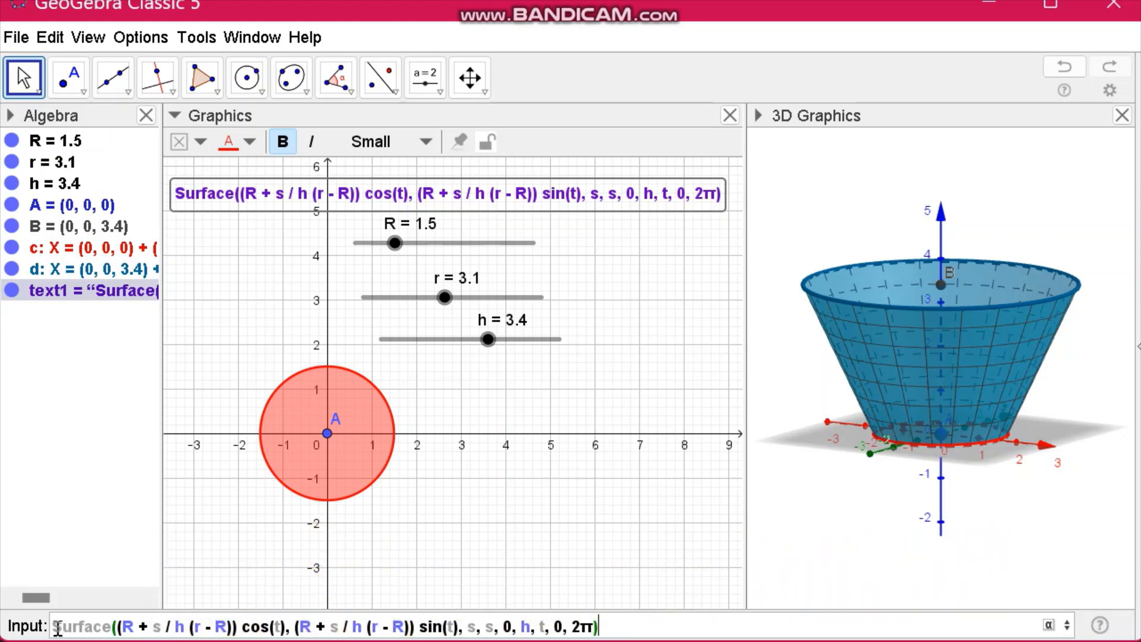
left_click_drag(58, 628, 608, 632)
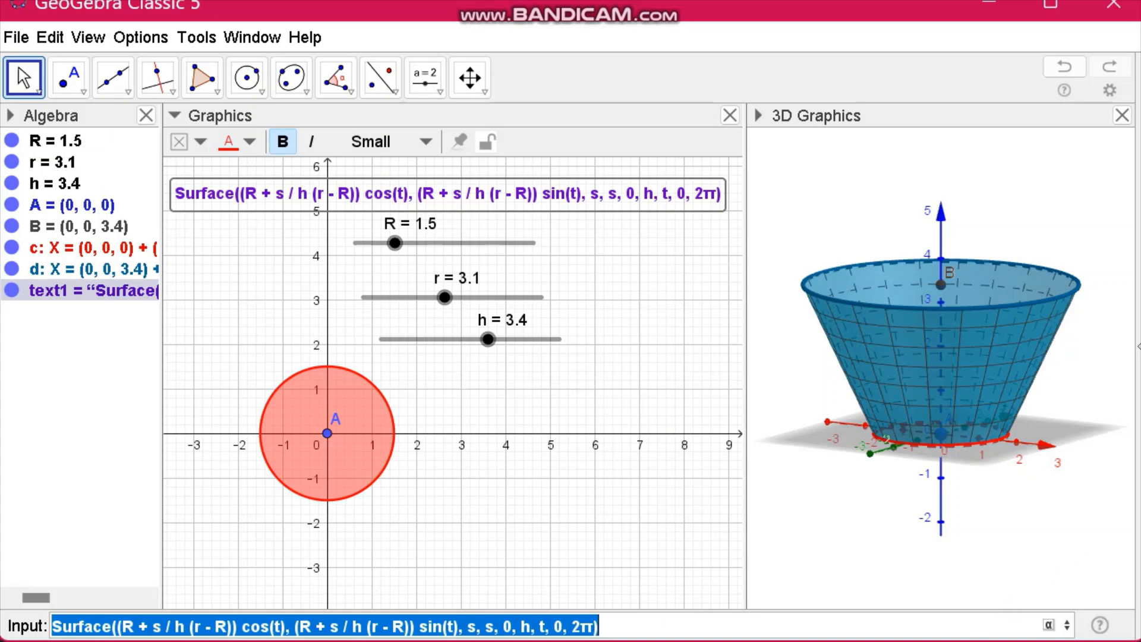
key("Return")
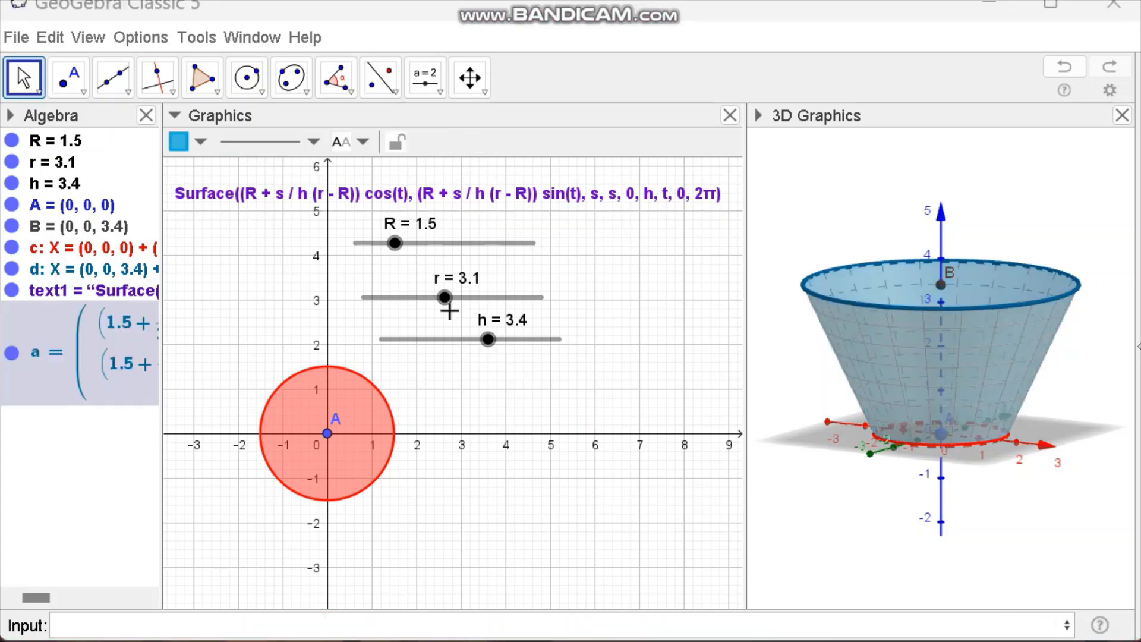
Step: Reshape the surface by varying the sliders, ending with R at 2.5, r at 1.5 and h at 3.4
mouse_move(450, 300)
left_mouse_down()
mouse_move(483, 297)
mouse_move(440, 298)
left_mouse_up()
left_click_drag(489, 344, 466, 352)
left_click_drag(400, 251, 428, 262)
key("ctrl+z")
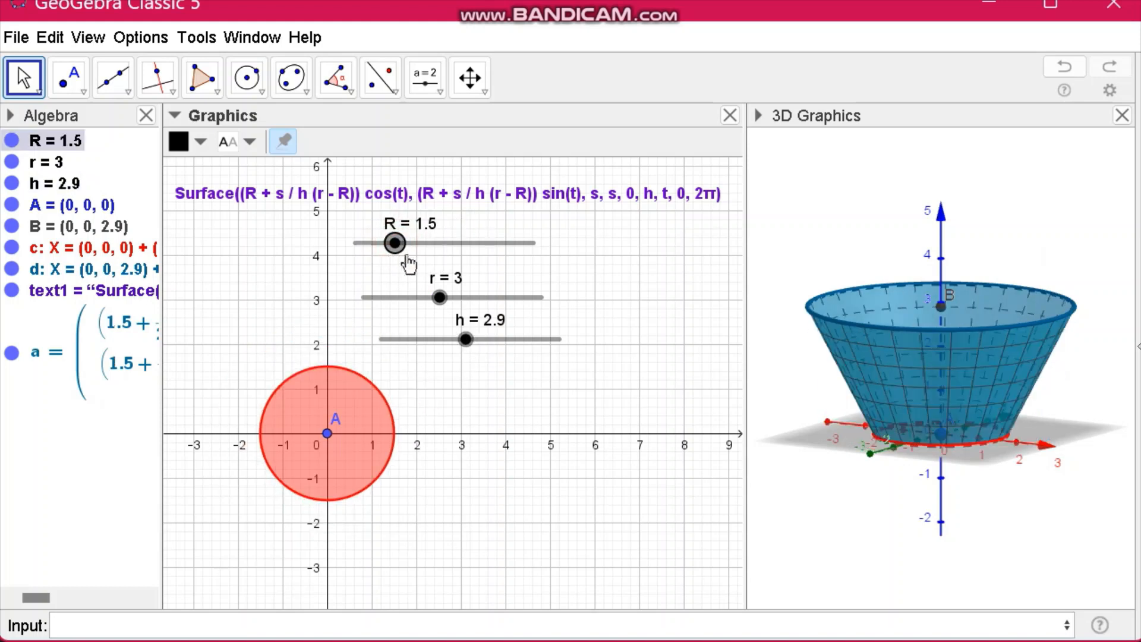
key("ctrl+y")
left_click_drag(440, 306, 363, 312)
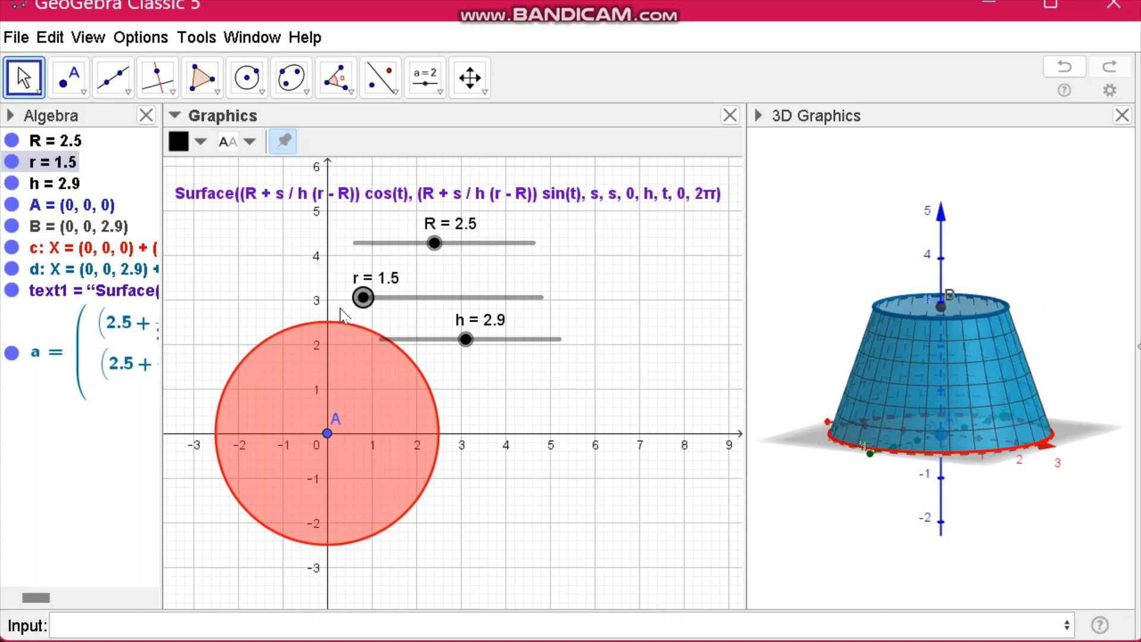
mouse_move(477, 355)
left_mouse_down()
mouse_move(438, 351)
mouse_move(543, 362)
mouse_move(473, 365)
mouse_move(533, 369)
mouse_move(490, 371)
left_mouse_up()
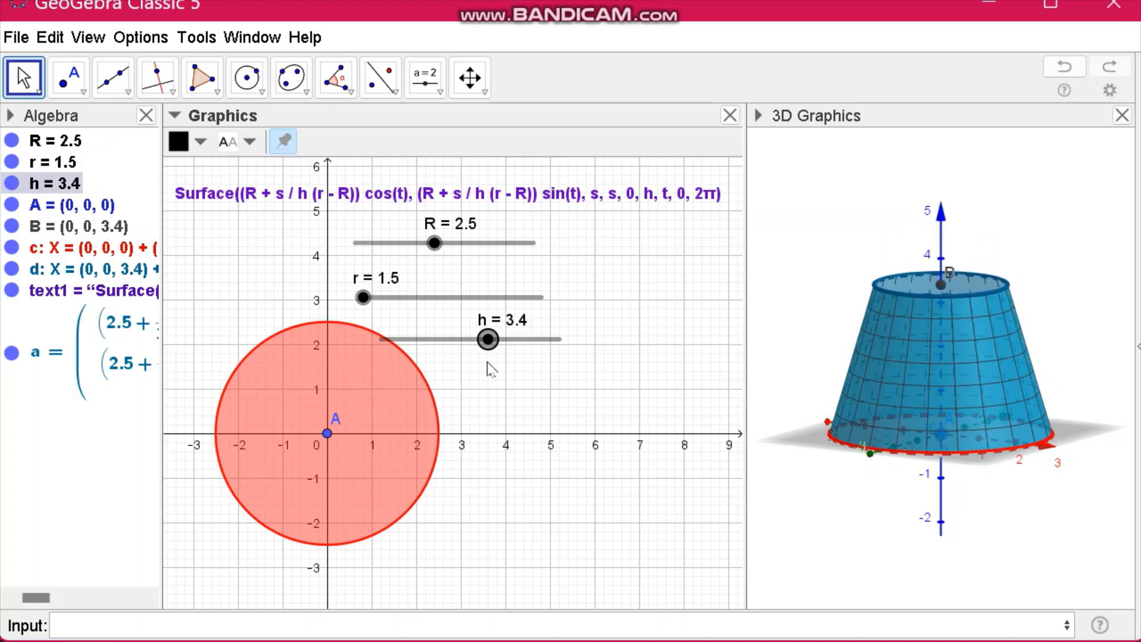
Step: Colour surface a Dark Green, set its opacity to about 80, and close its properties
right_click(81, 365)
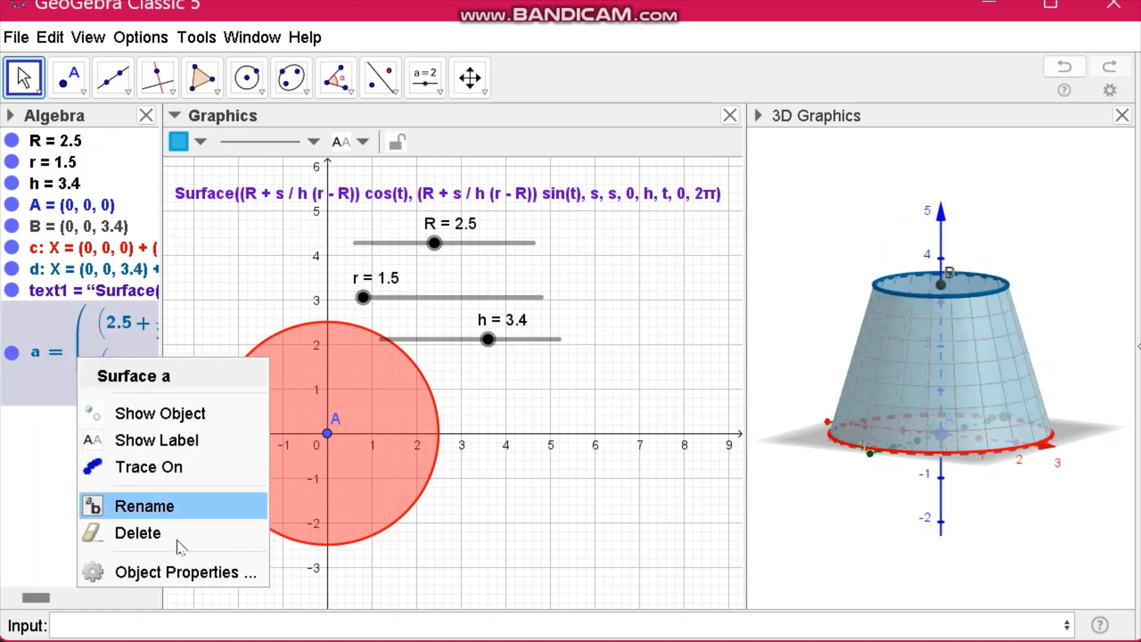
left_click(175, 572)
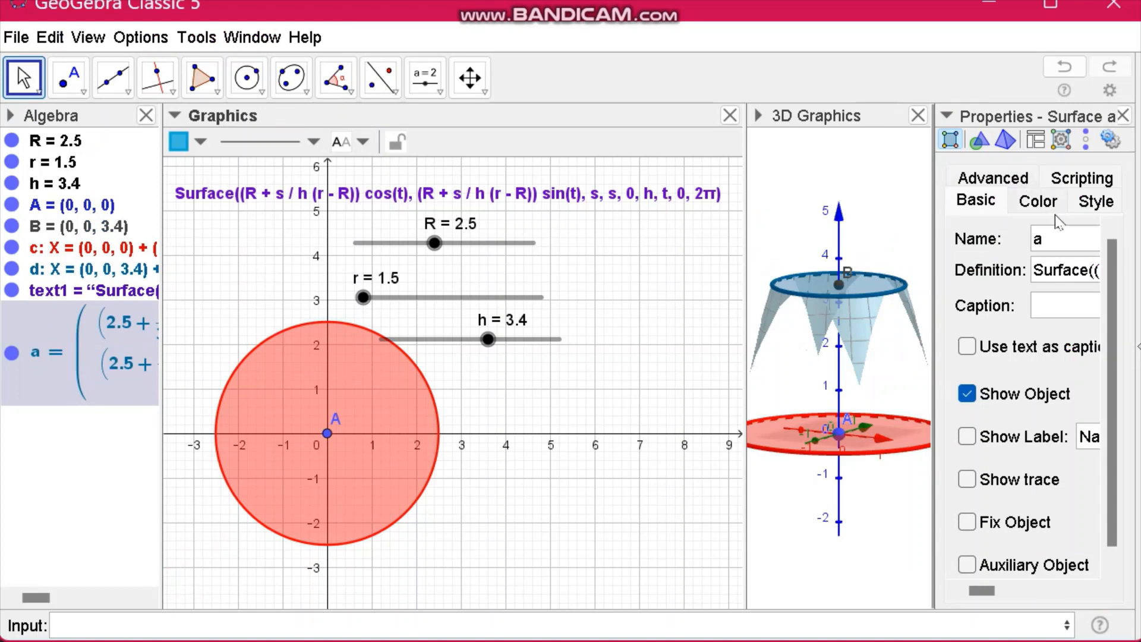
left_click_drag(934, 211, 840, 211)
left_click(997, 207)
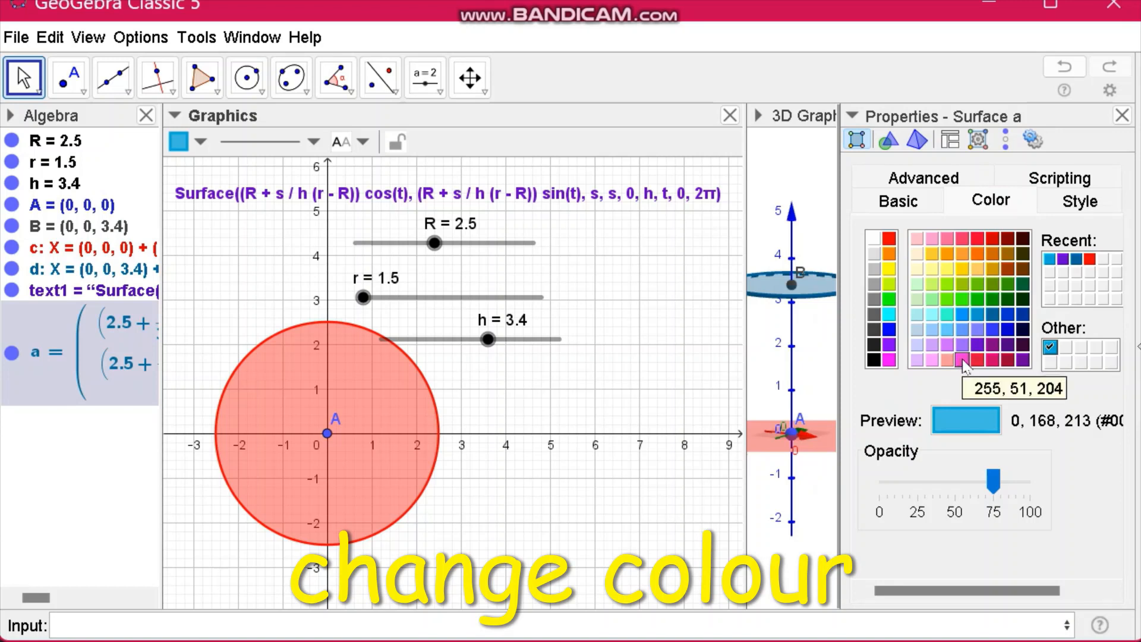
left_click(994, 301)
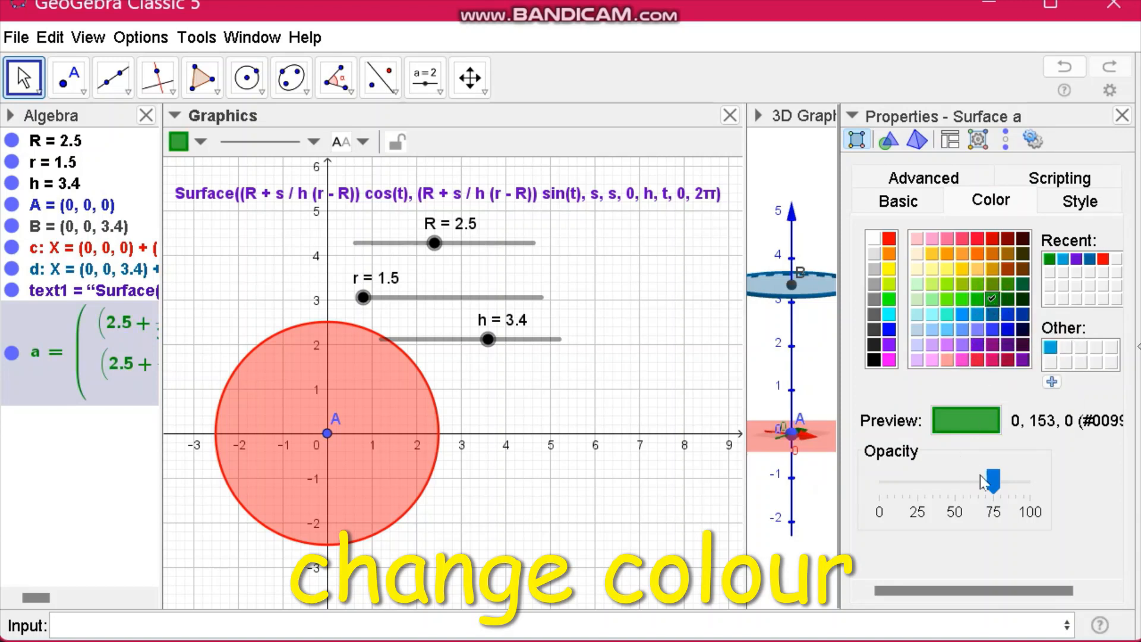
left_click_drag(984, 481, 1001, 481)
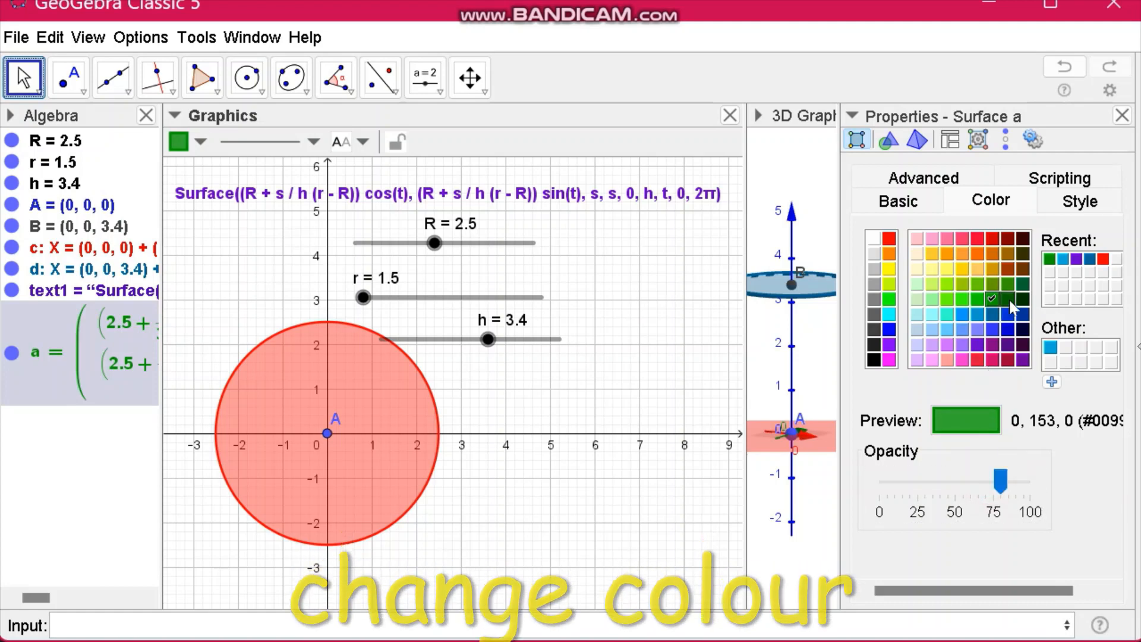
left_click(1009, 302)
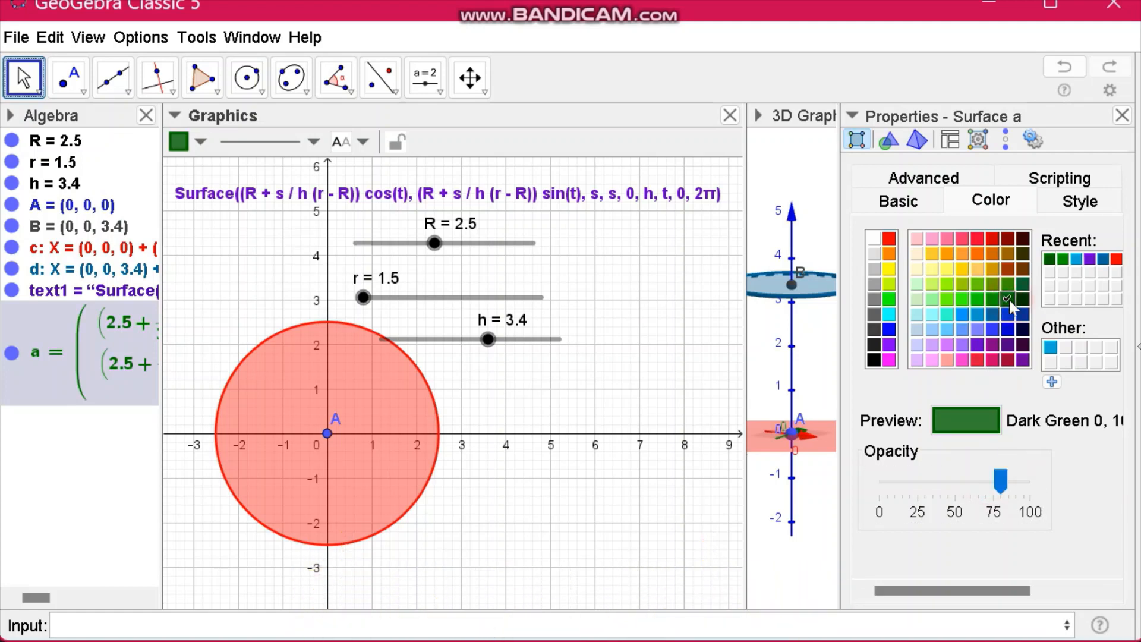
left_click(1127, 117)
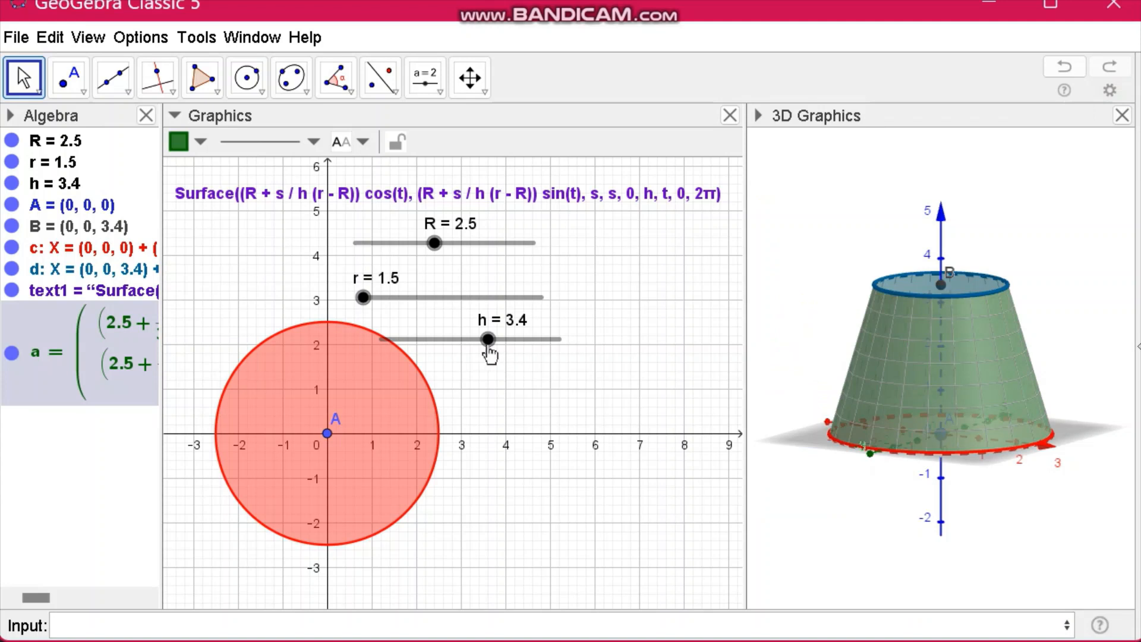
Step: Try the sliders h, r and R on the green surface, leaving h at 3.8
left_click_drag(489, 352, 405, 339)
left_click_drag(367, 301, 345, 311)
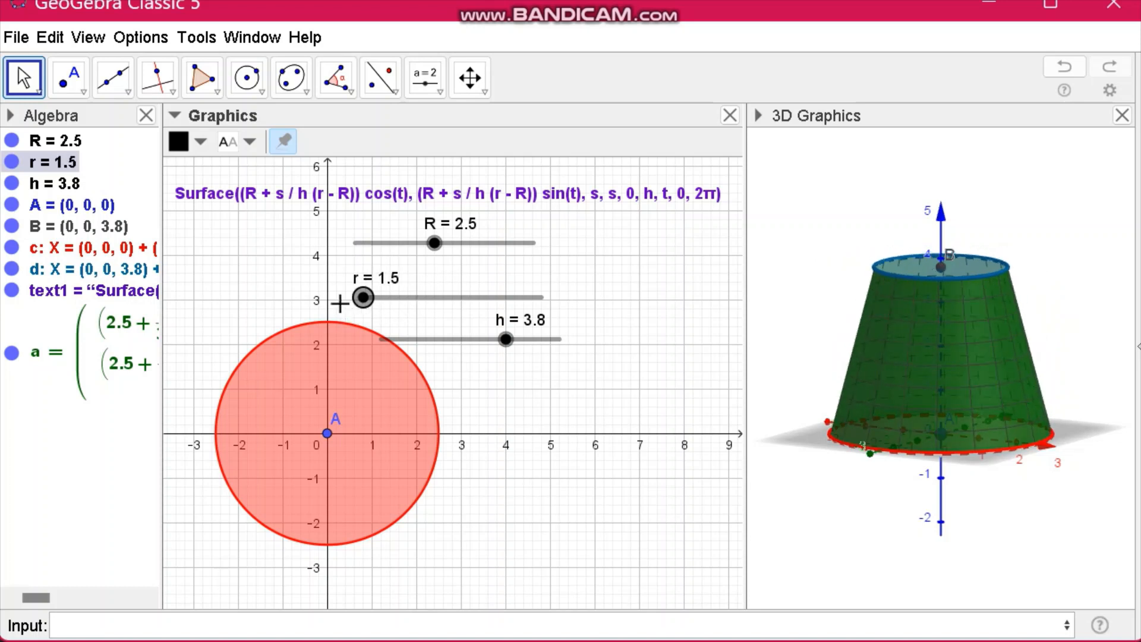
left_click_drag(433, 250, 453, 272)
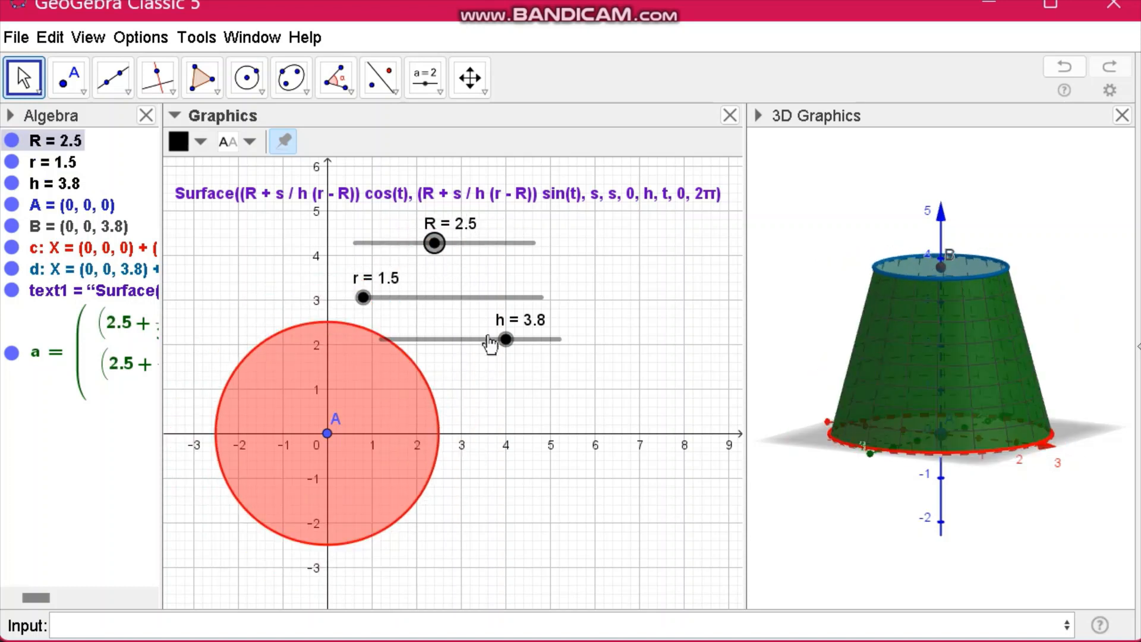
Step: Vary the sliders r, R and h, ending with R at 2.5, r at 1.5 and h at 3.2
left_click_drag(371, 299, 376, 299)
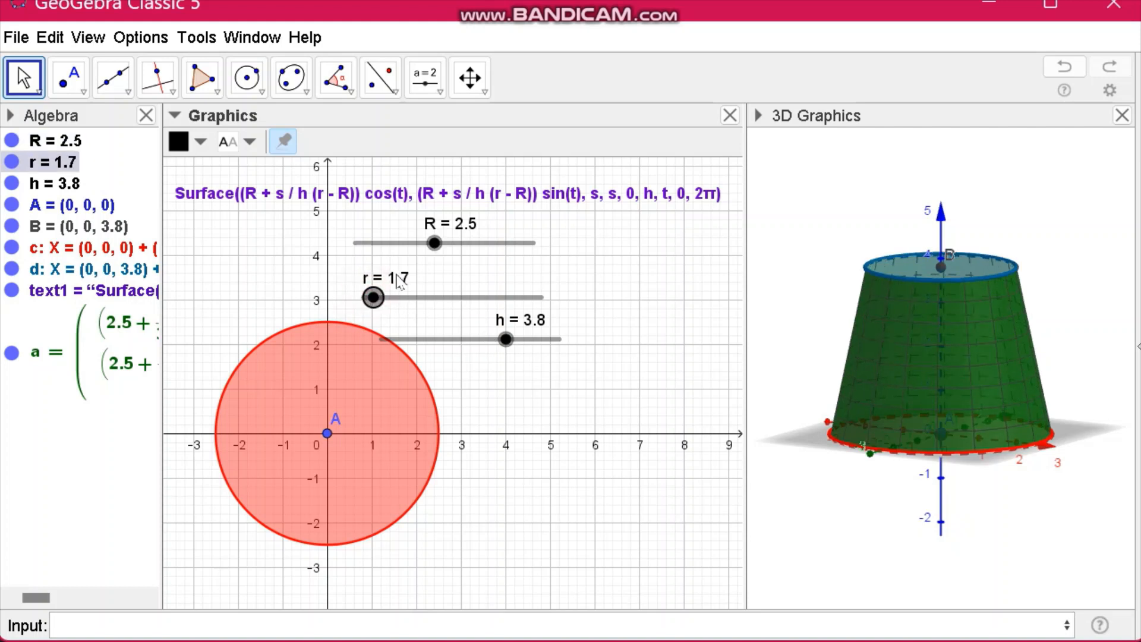
mouse_move(435, 246)
left_mouse_down()
mouse_move(462, 247)
mouse_move(447, 252)
left_mouse_up()
left_click_drag(505, 345, 483, 345)
left_click_drag(794, 321, 1077, 242)
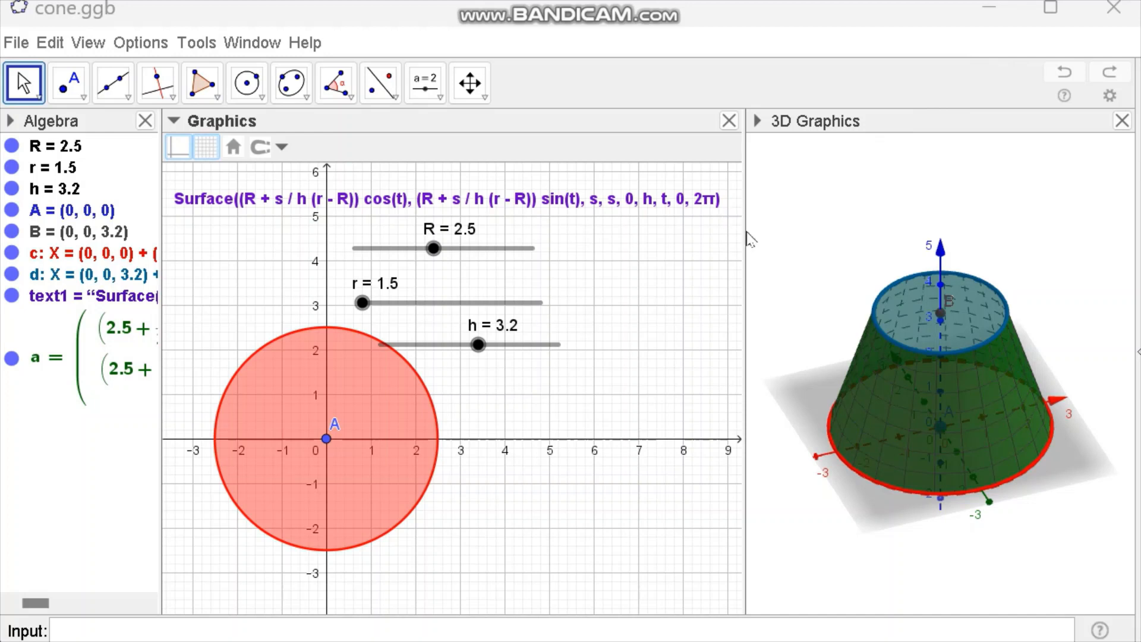
Step: Stack the R, r and h sliders compactly above the circle and widen the 3D view by narrowing the 2D view
left_click_drag(745, 250, 588, 344)
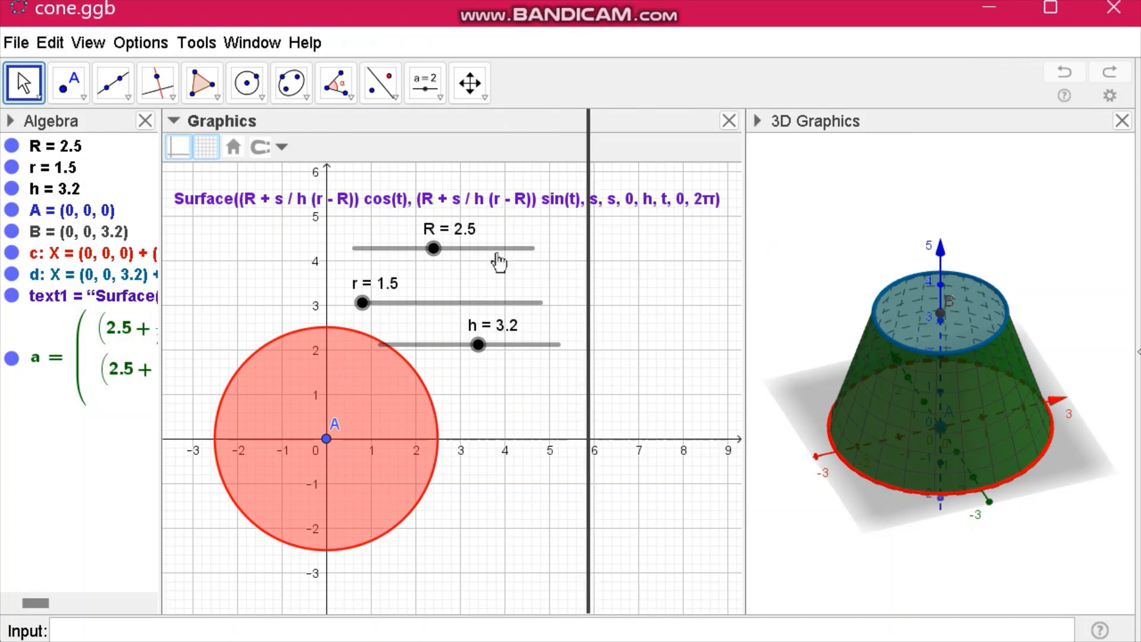
left_click_drag(498, 253, 341, 243)
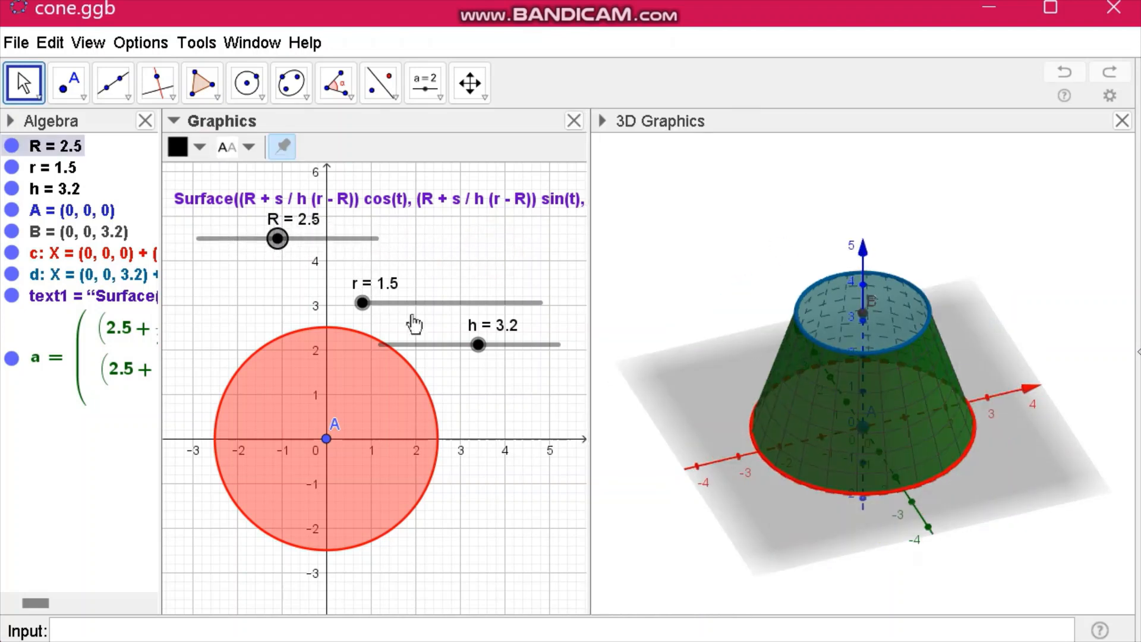
left_click_drag(422, 304, 261, 272)
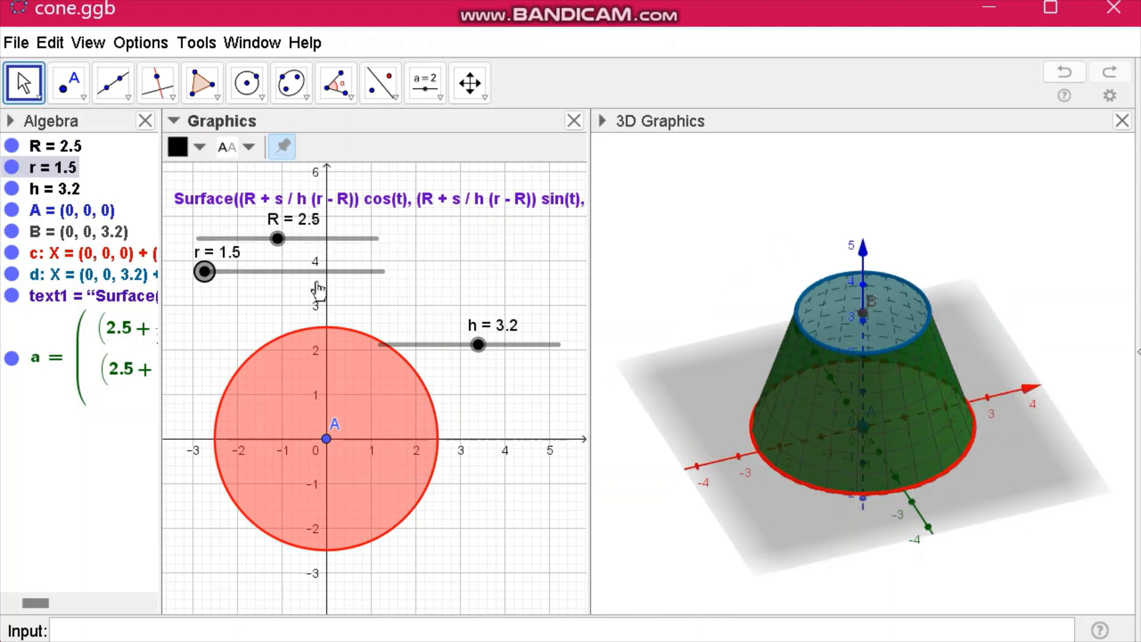
left_click_drag(527, 347, 335, 308)
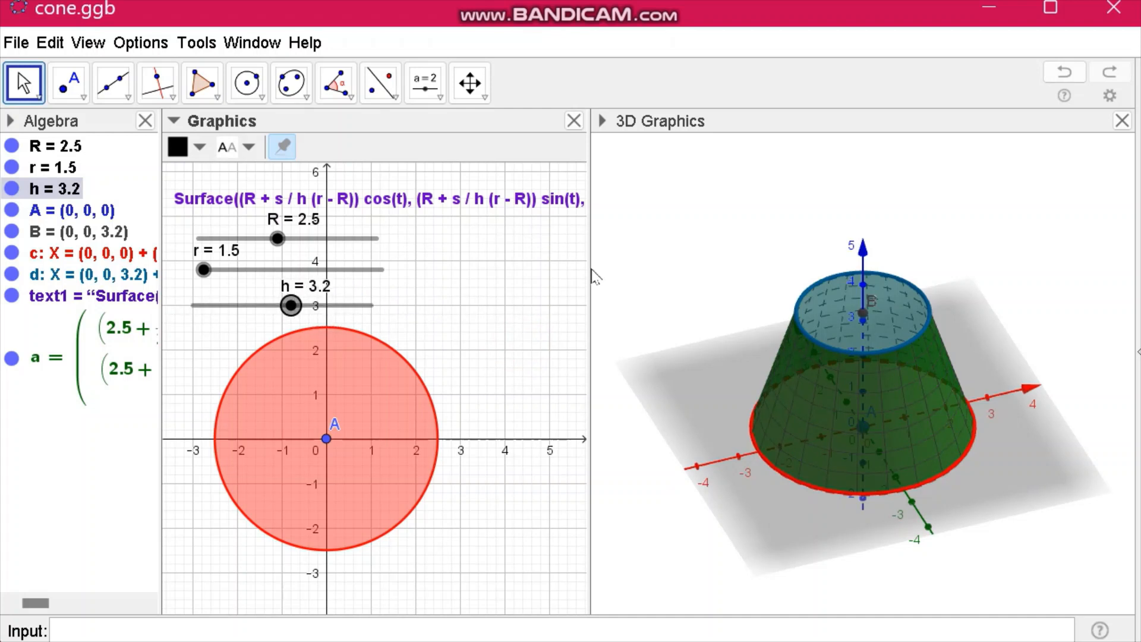
left_click_drag(590, 272, 448, 280)
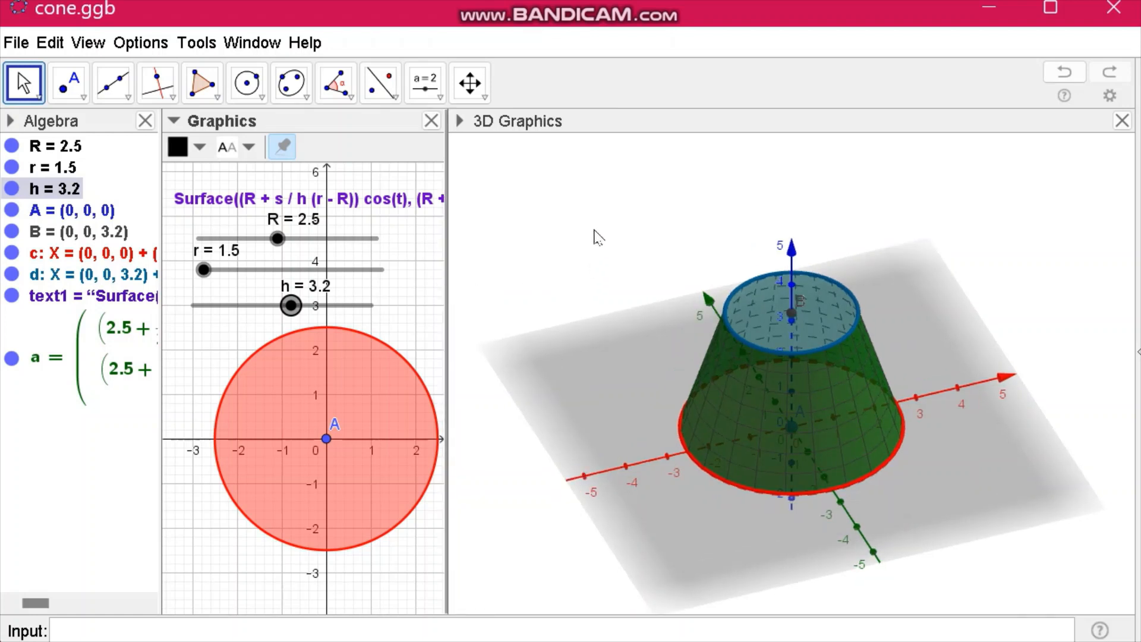
Step: Hide the axes and the plane in the 3D view, and toggle the grid on and back off
right_click(613, 229)
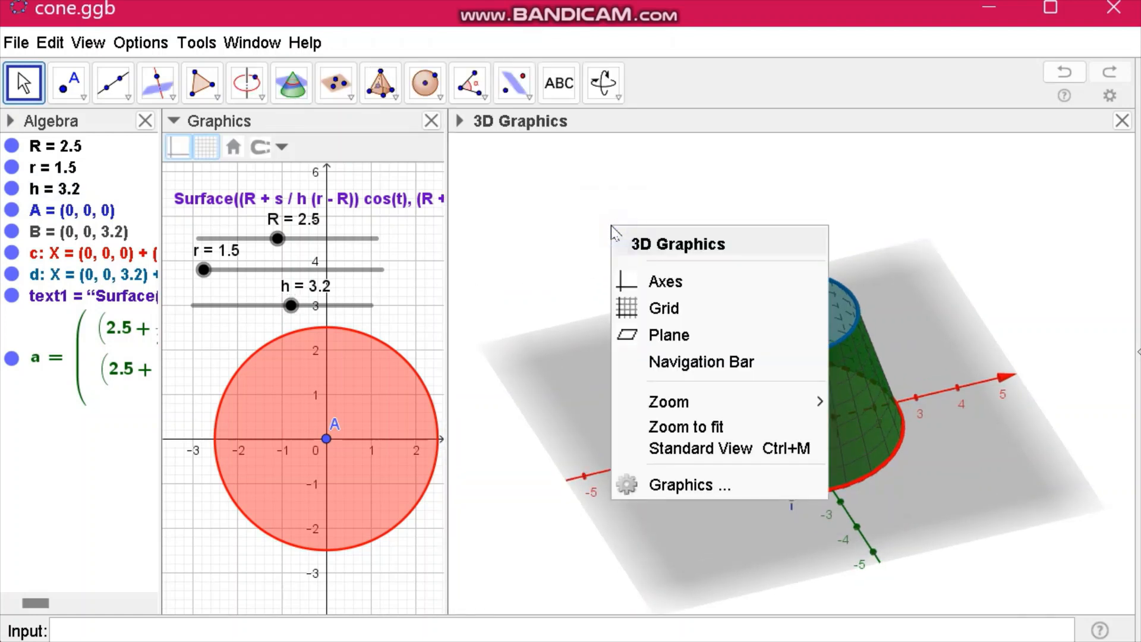
left_click(670, 284)
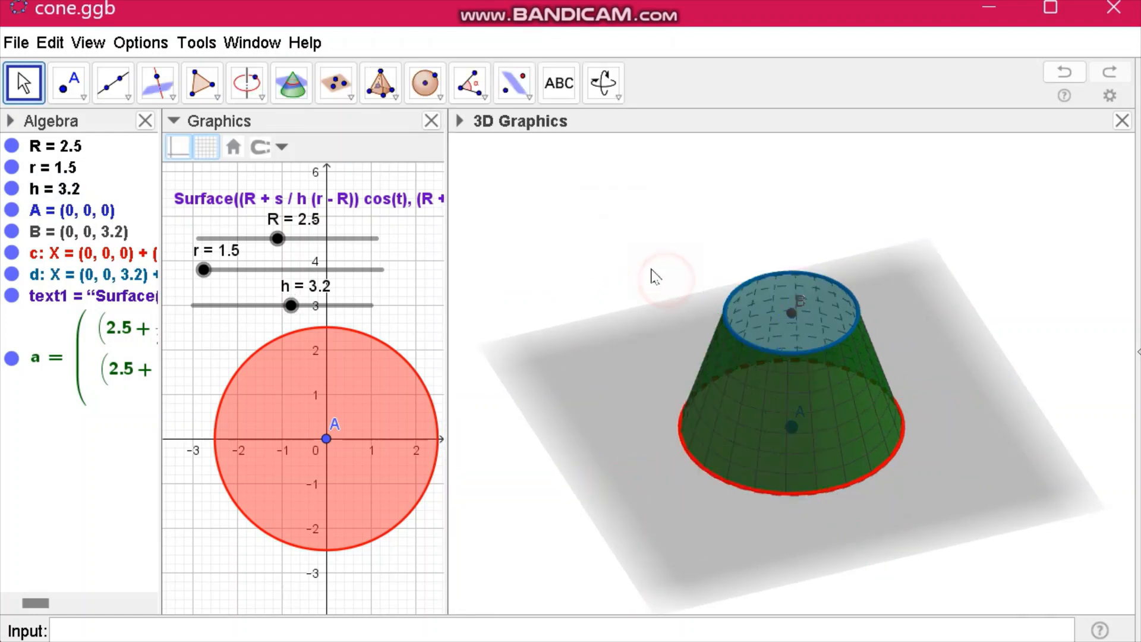
right_click(588, 221)
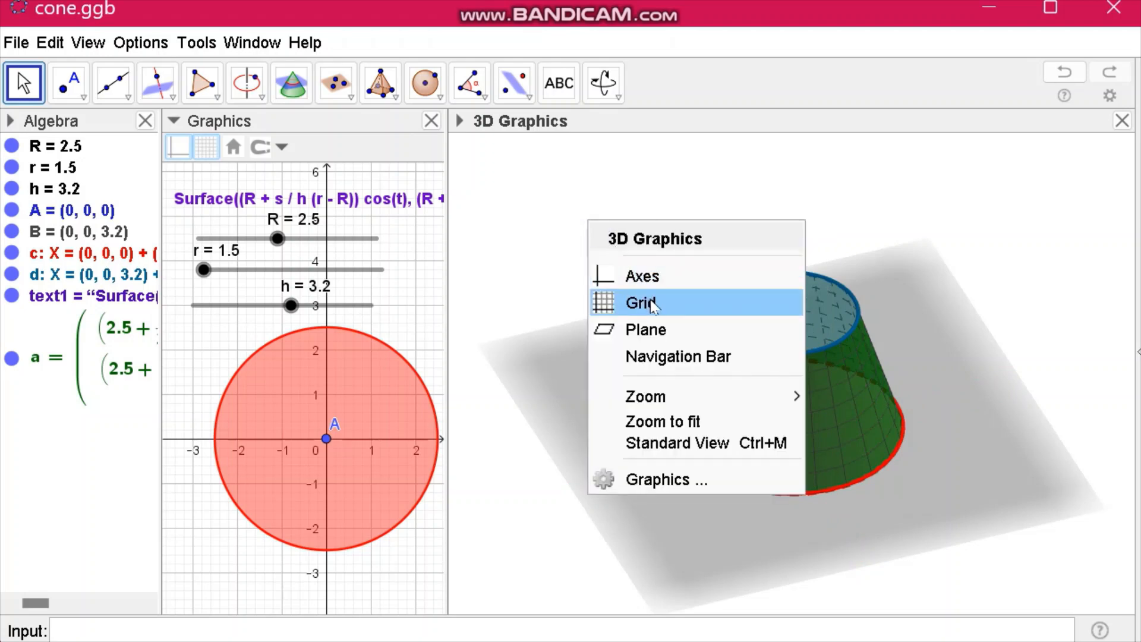
left_click(653, 304)
right_click(582, 222)
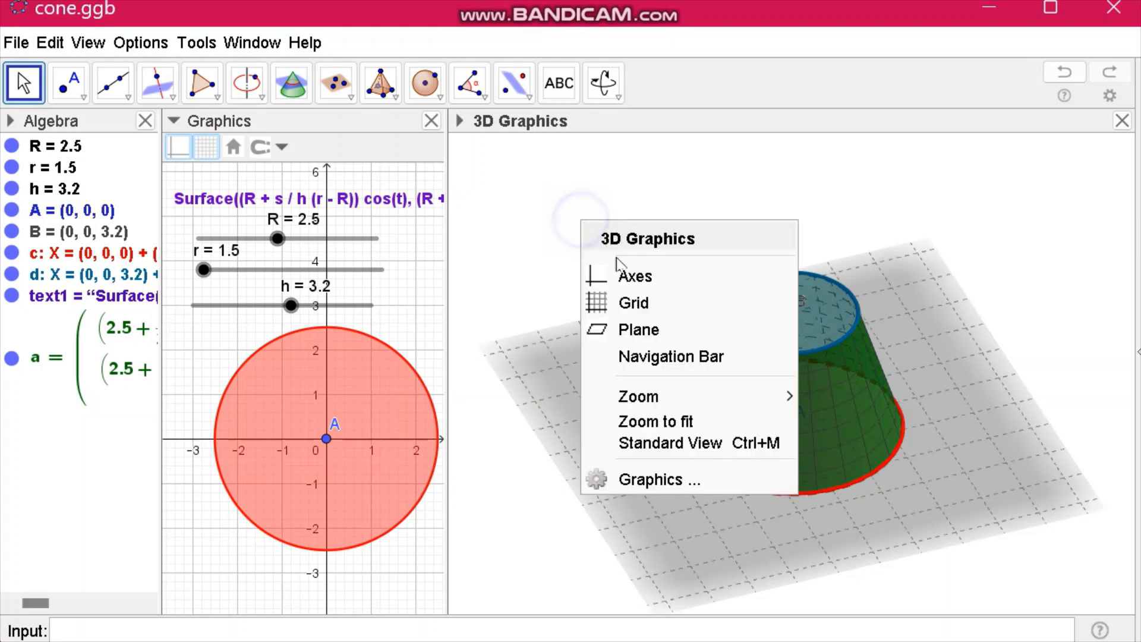
left_click(642, 330)
right_click(618, 220)
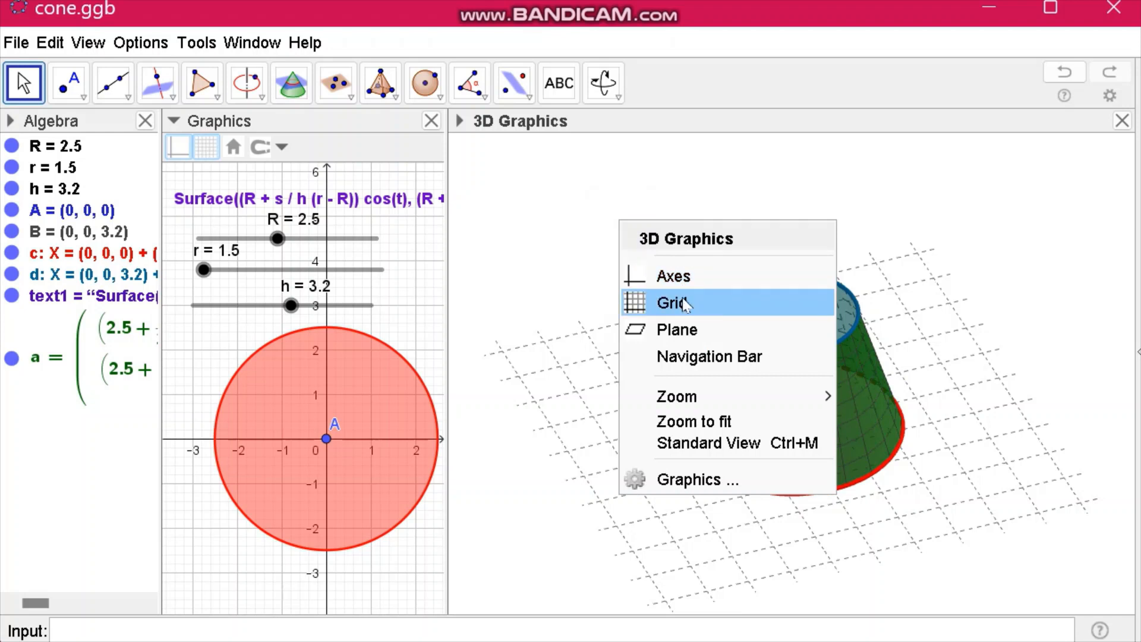
left_click(684, 301)
left_click_drag(672, 280, 889, 270)
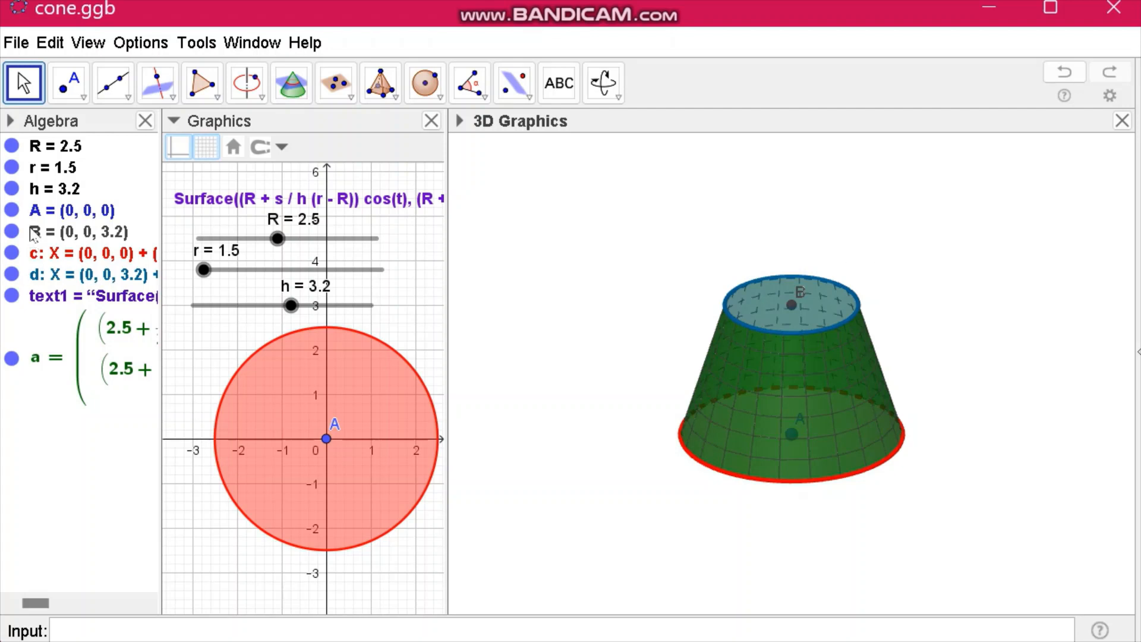
Step: Hide the centre points A and B of the two circles
left_click(17, 211)
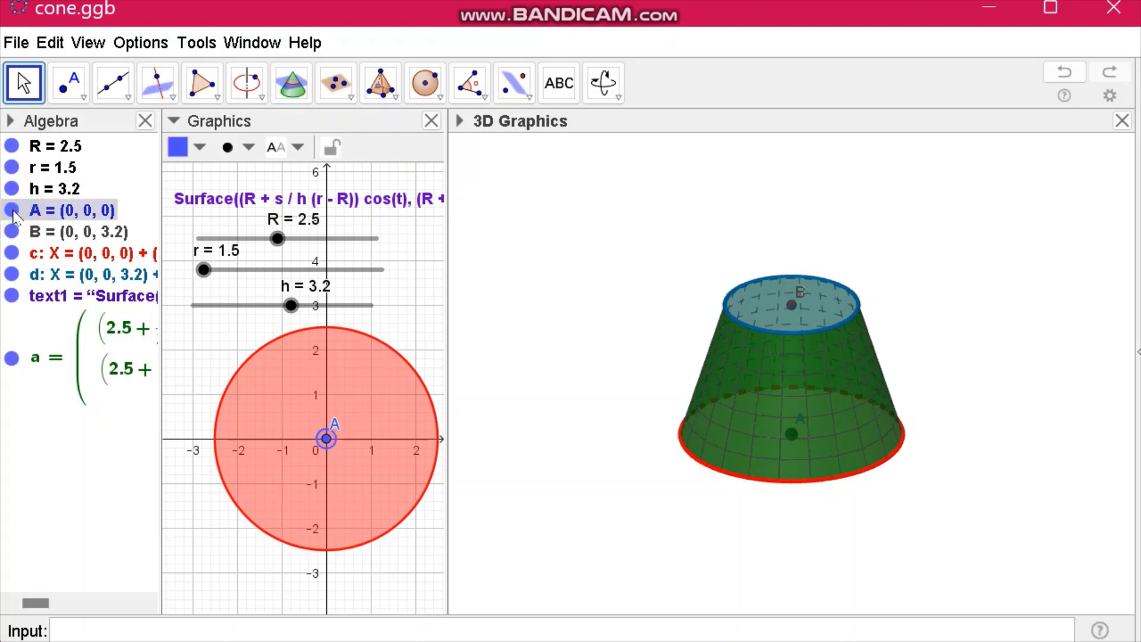
left_click(11, 210)
left_click(11, 231)
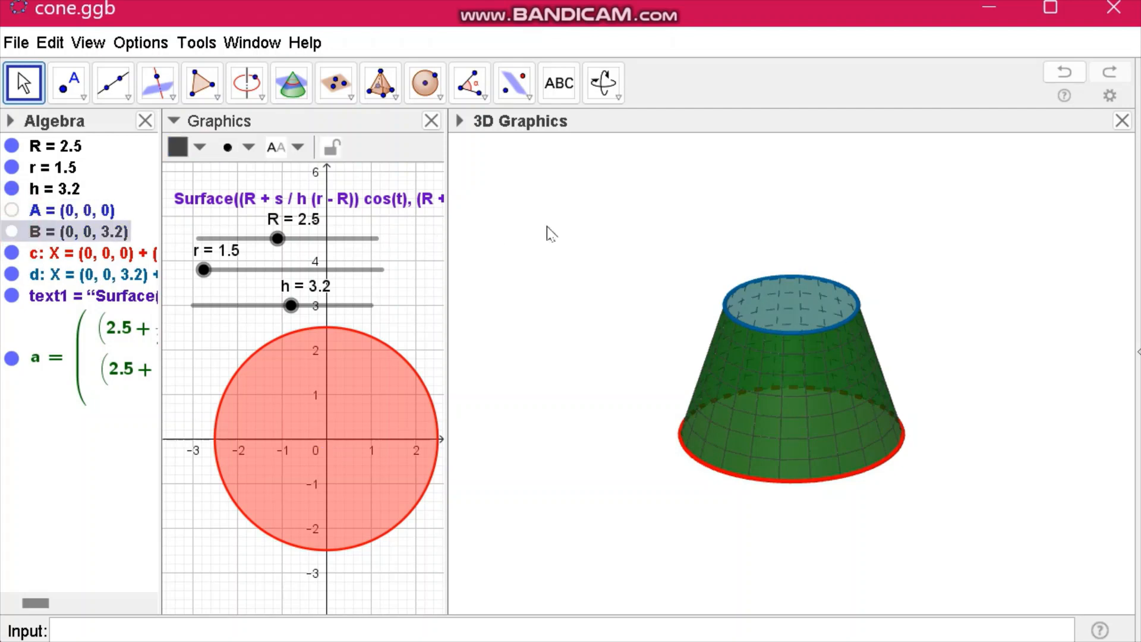
mouse_move(548, 227)
left_mouse_down()
mouse_move(591, 247)
mouse_move(862, 228)
left_mouse_up()
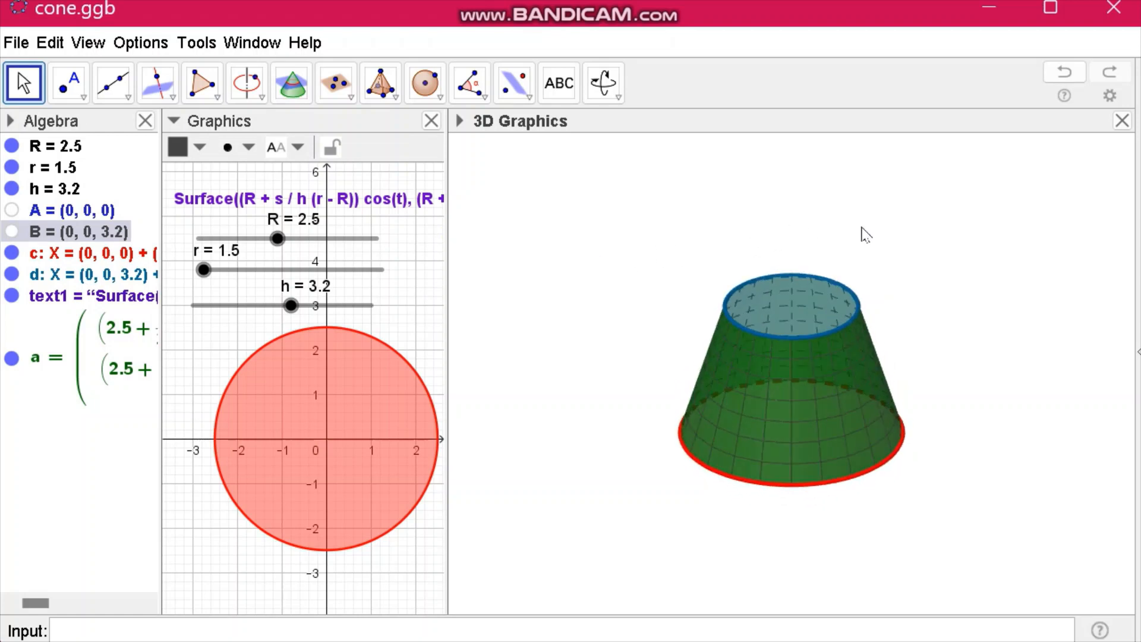
Step: Set the 3D view's background colour to light cyan and close its preferences
right_click(581, 230)
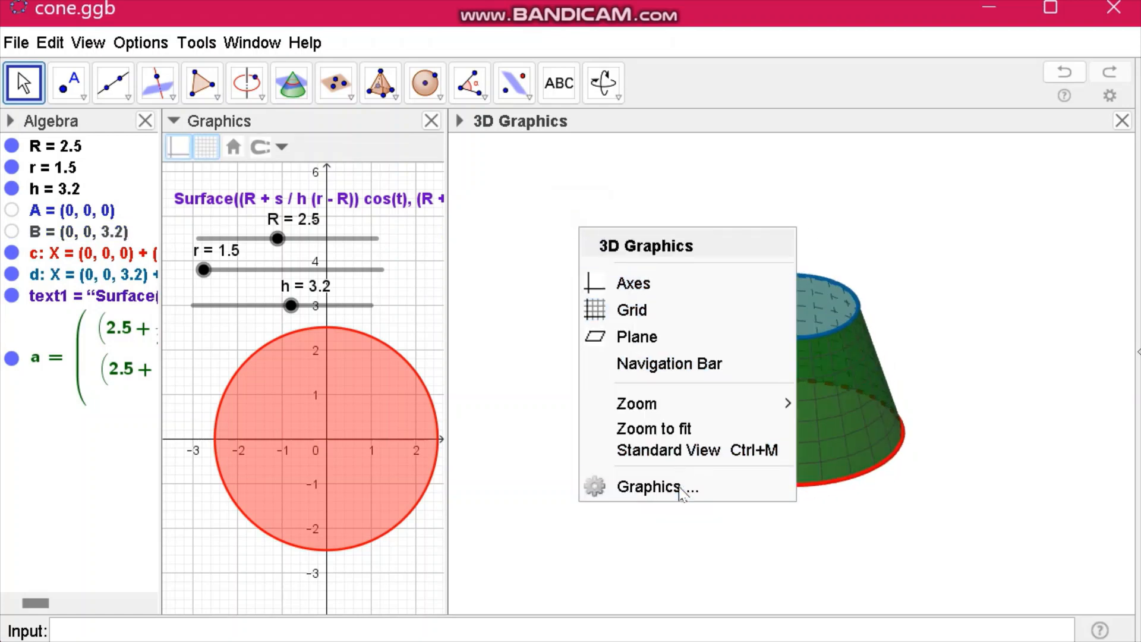
left_click(679, 488)
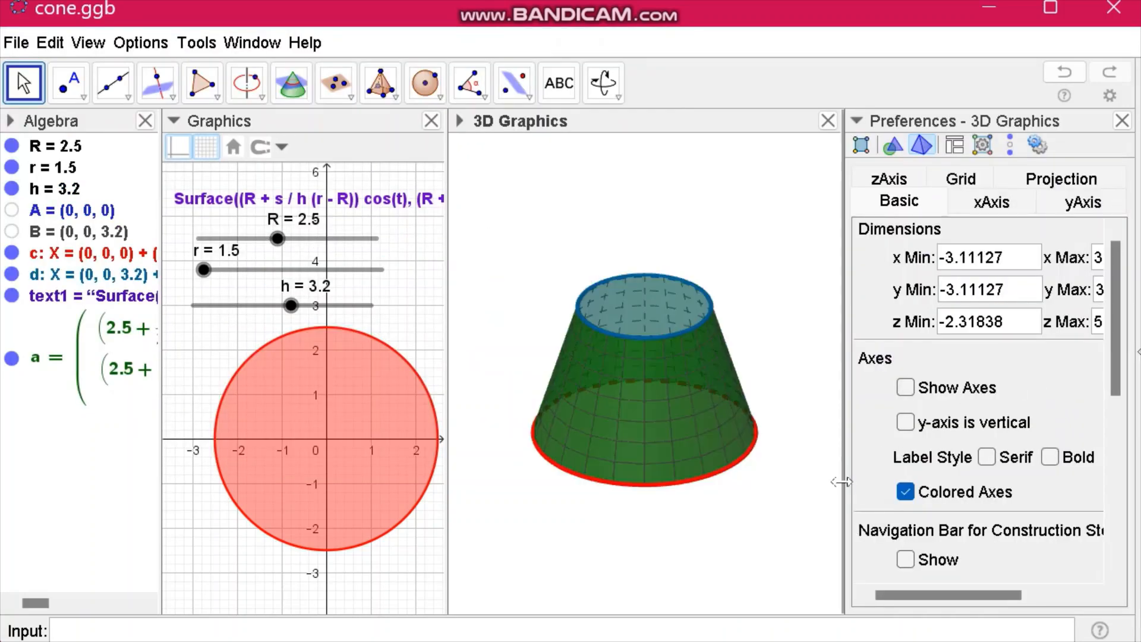
left_click_drag(1110, 384, 1124, 516)
left_click(1054, 395)
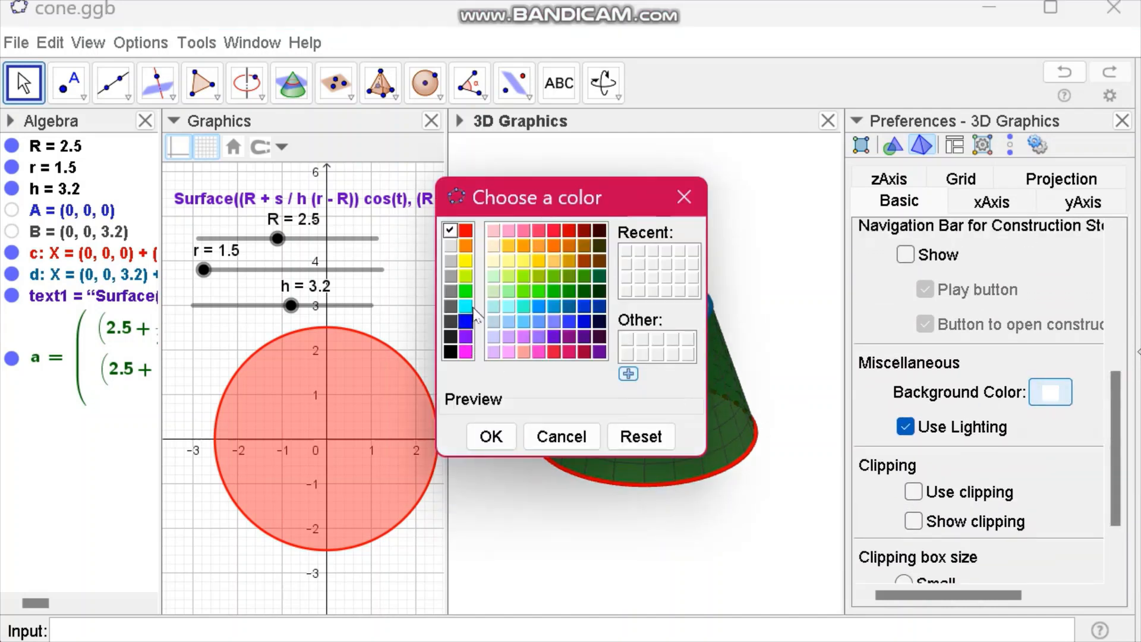
left_click(493, 232)
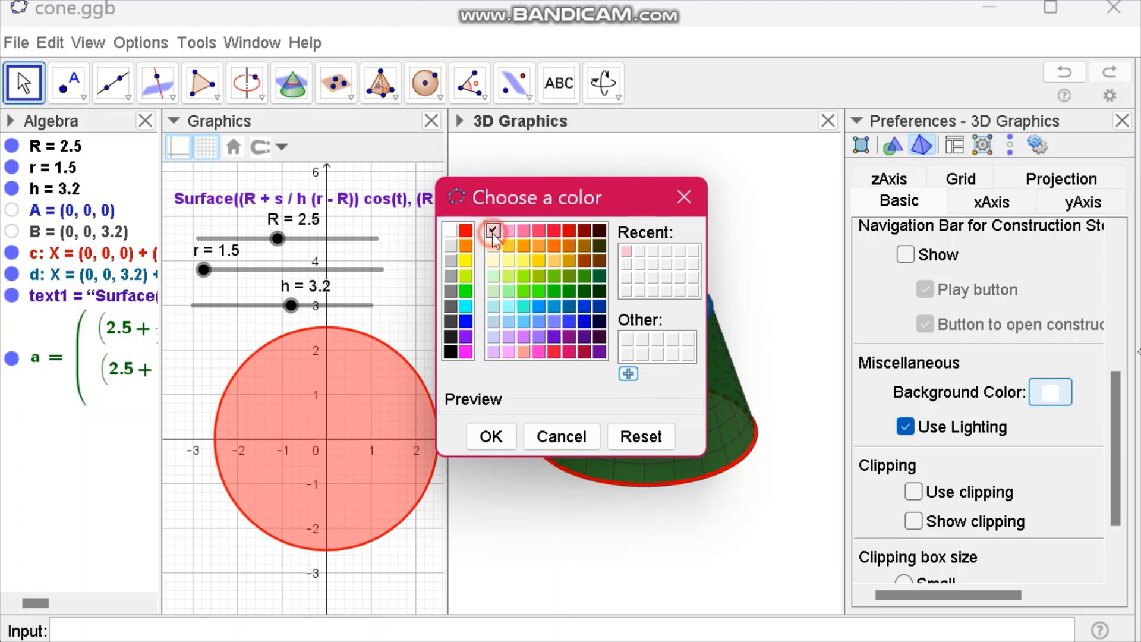
left_click(507, 307)
left_click(491, 437)
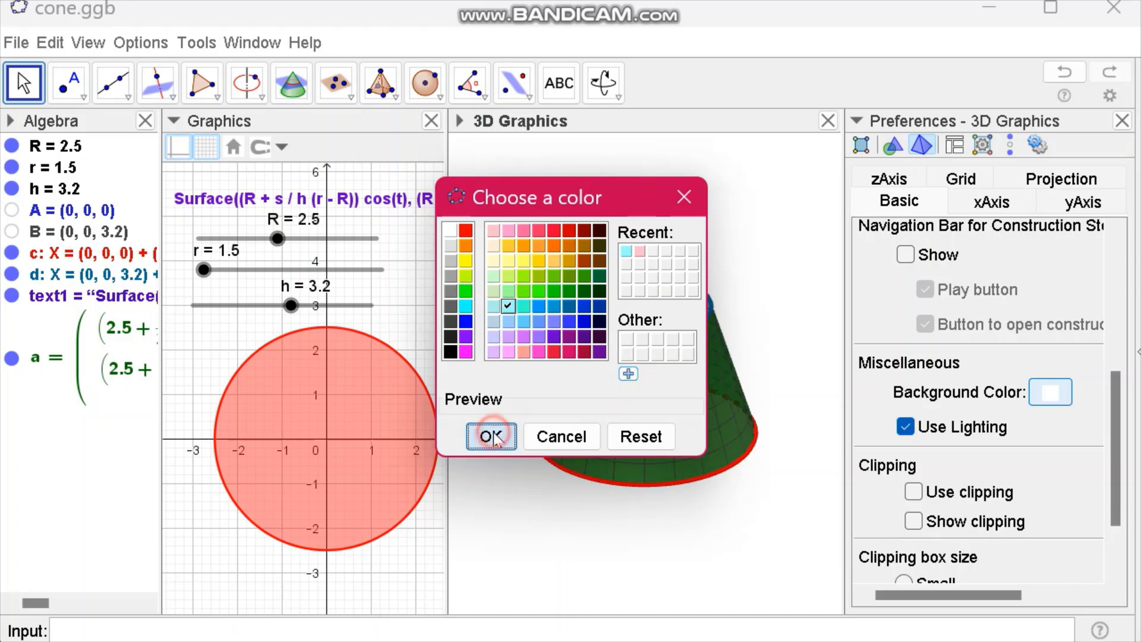
left_click(1122, 122)
Step: Set the style for new text to bold and the size to Large
left_click_drag(823, 253, 620, 260)
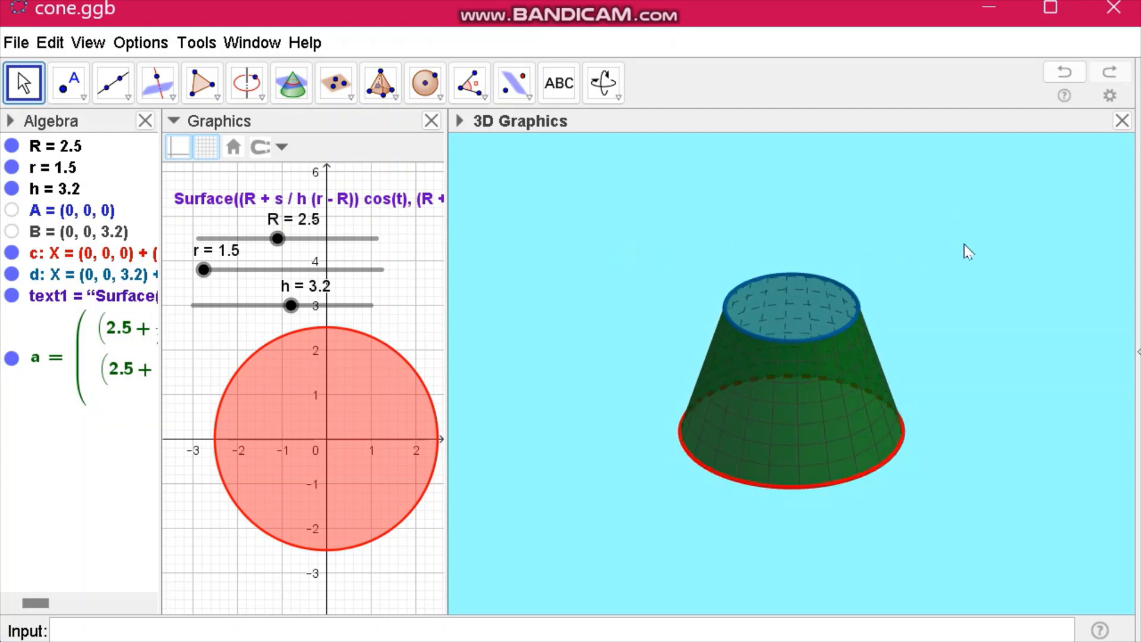
left_click_drag(964, 244, 672, 178)
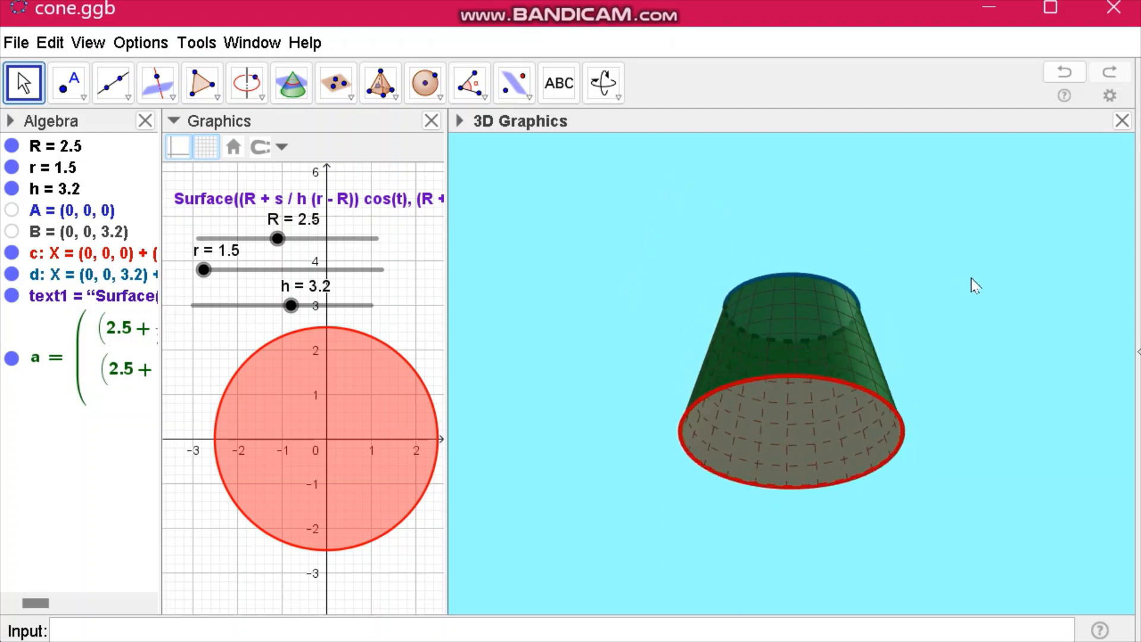
left_click_drag(971, 277, 1089, 269)
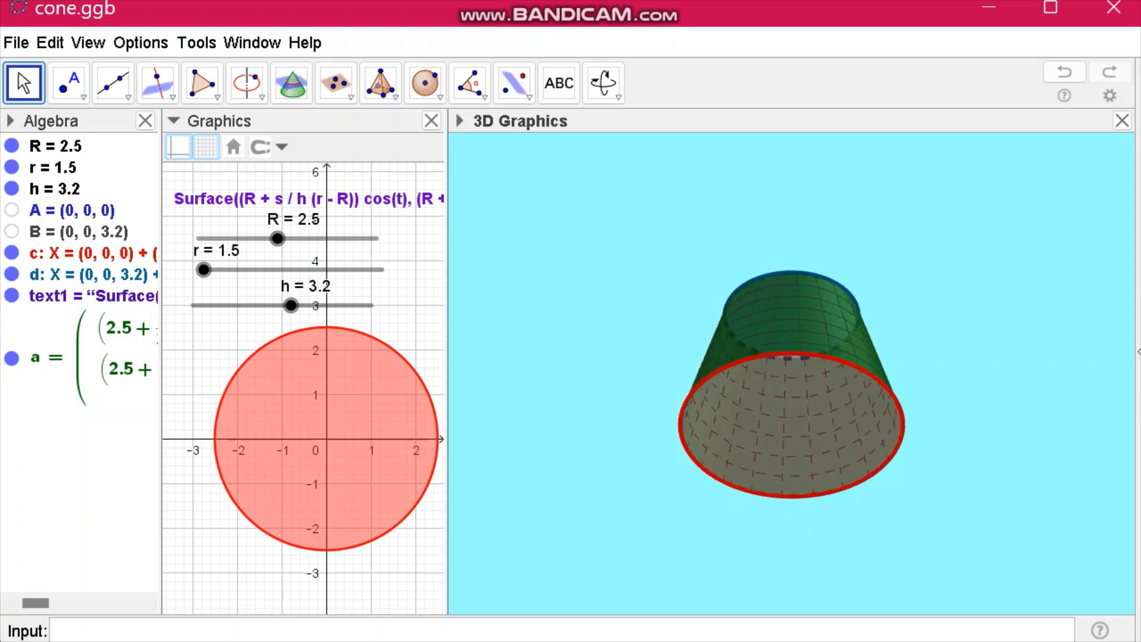
left_click(557, 84)
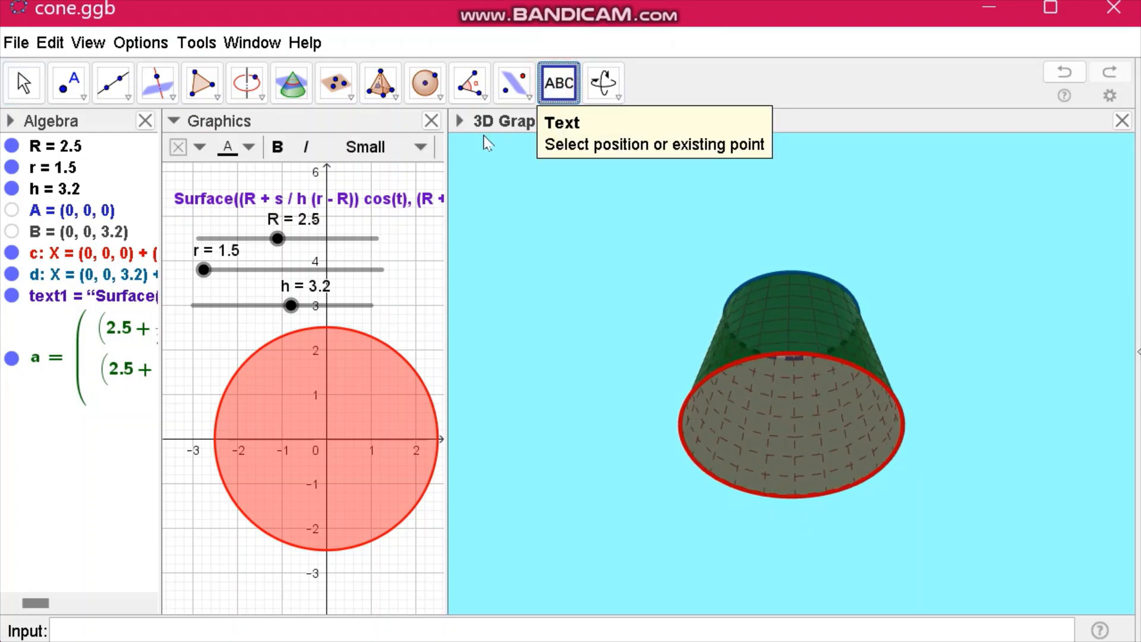
left_click(278, 148)
left_click(422, 152)
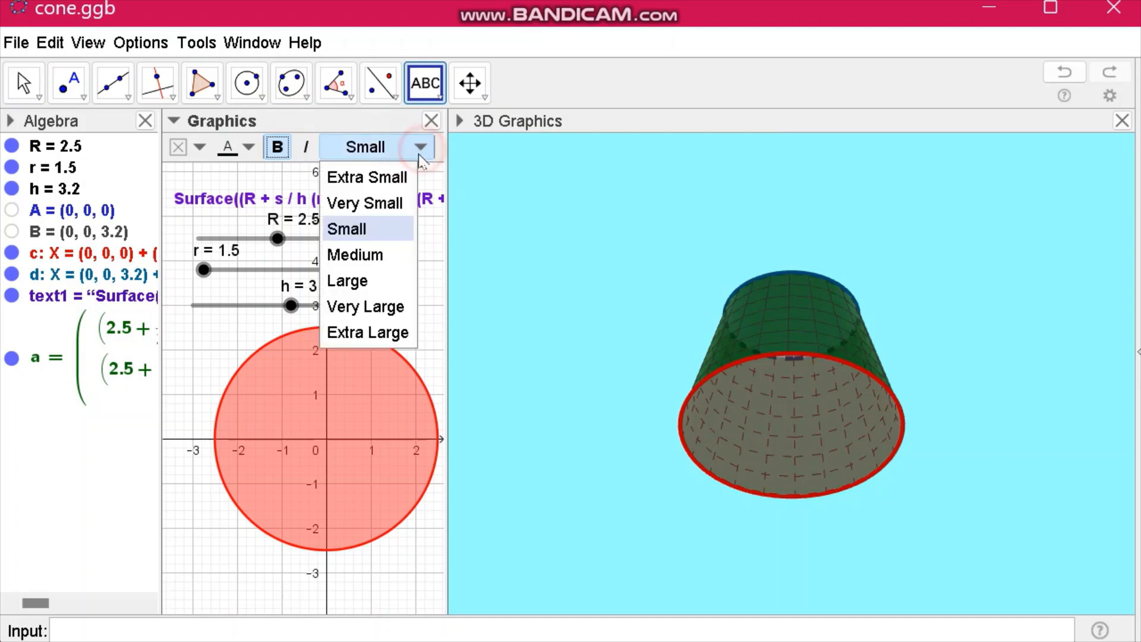
left_click(366, 277)
key("Escape")
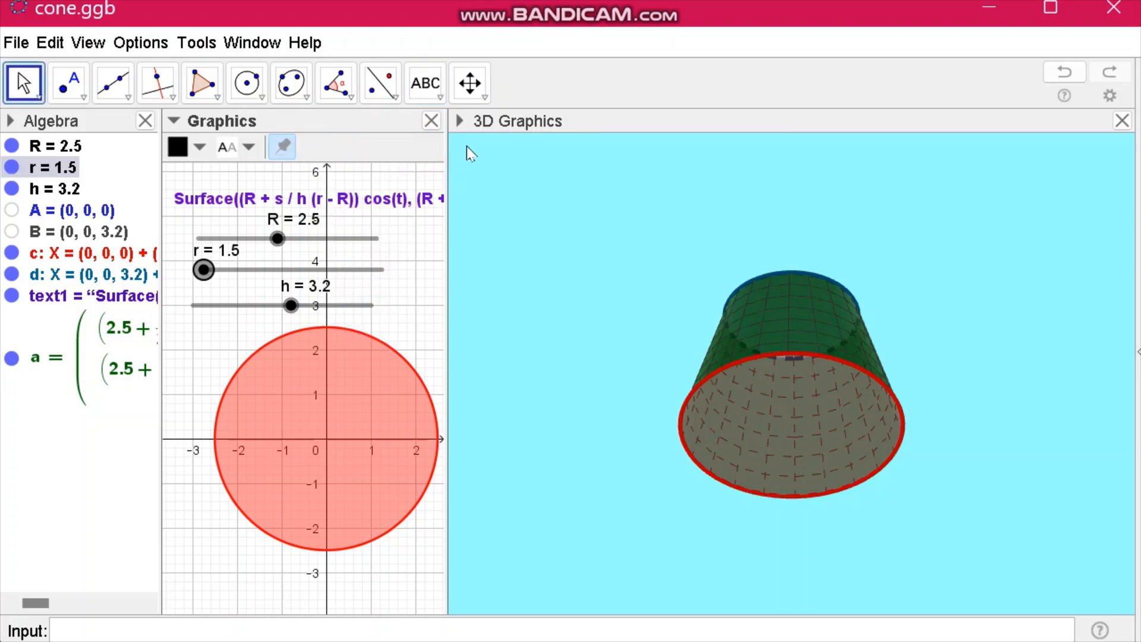
Step: Add the text "Frustum of a Cone" above the frustum in the 3D view
left_click(504, 176)
left_click(558, 88)
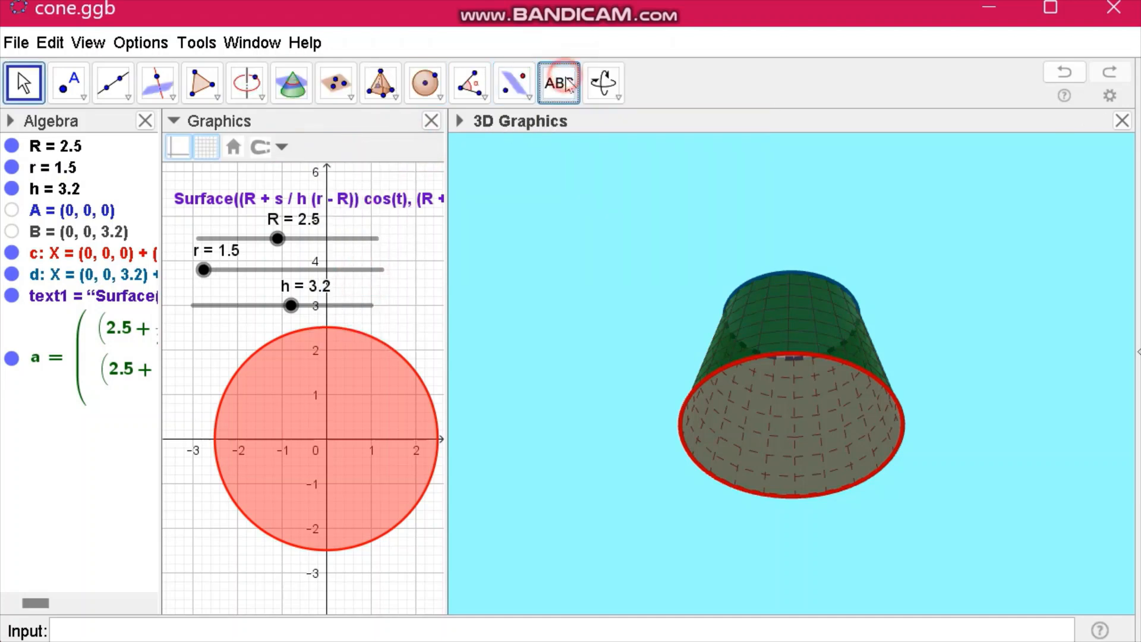
left_click(504, 174)
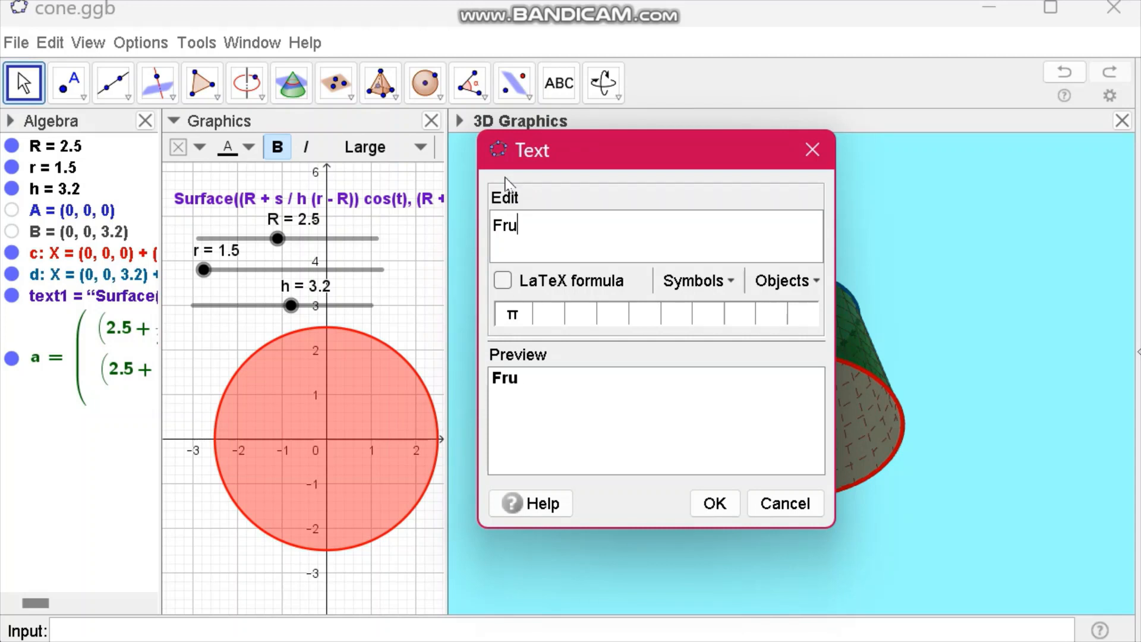
type("Frustum of a")
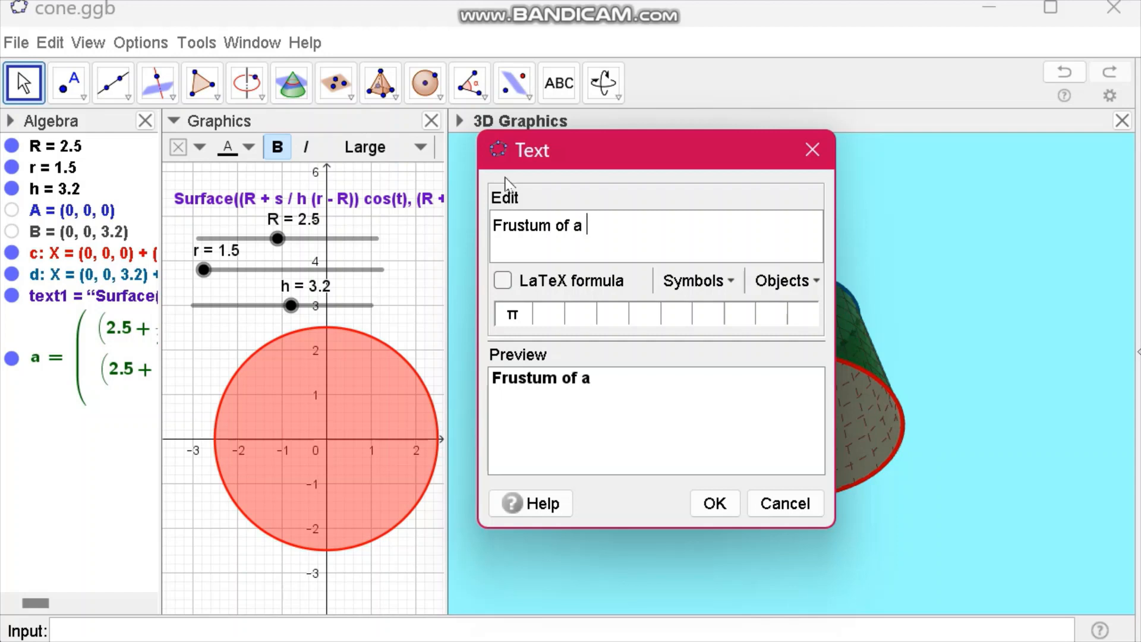
type(" Cone")
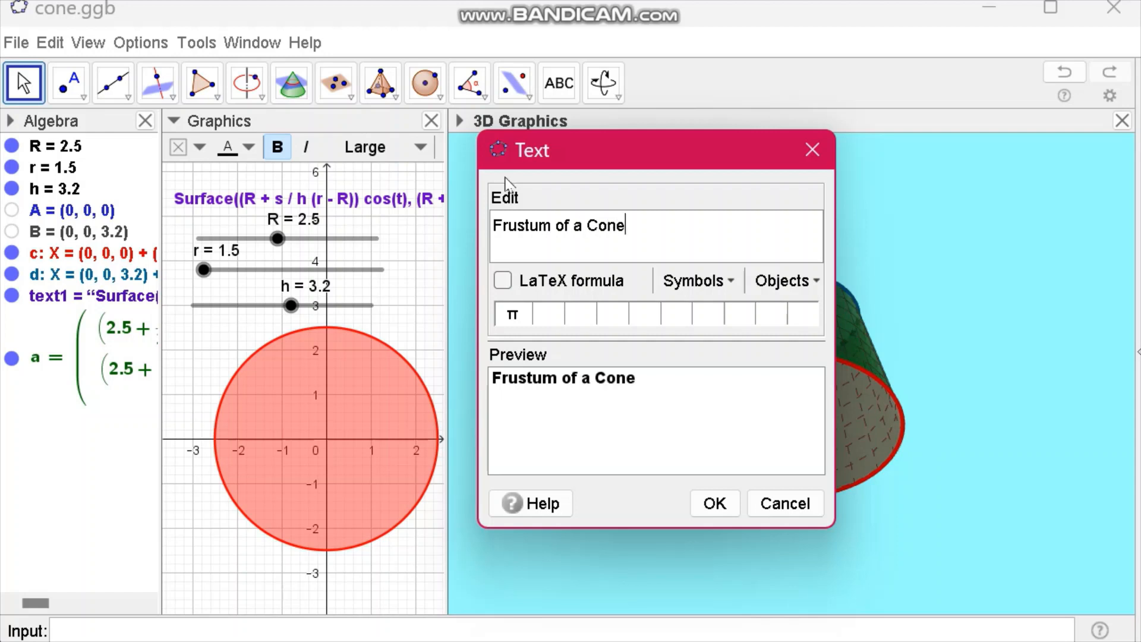
left_click(703, 506)
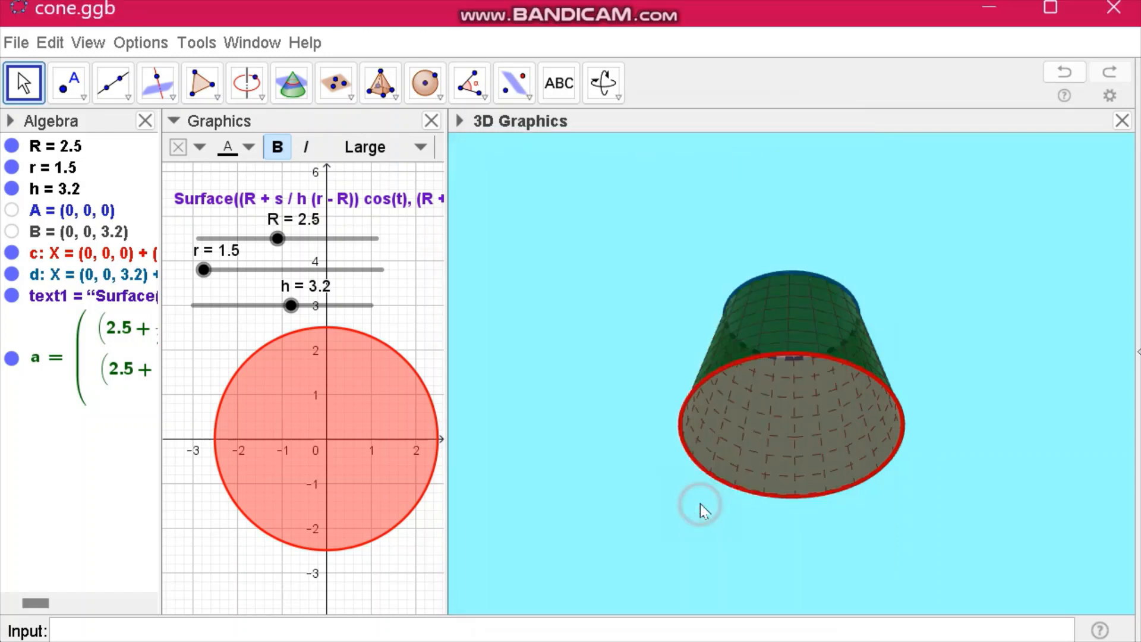
left_click(618, 169)
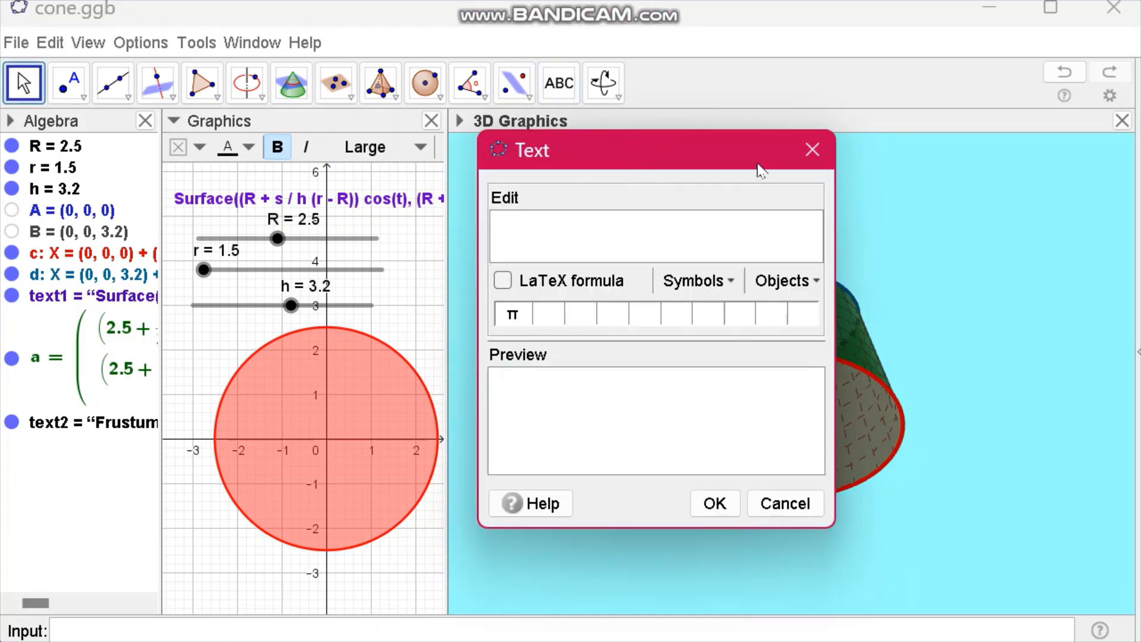
left_click(811, 147)
Step: Colour the "Frustum of a Cone" title yellow-green and give it a pale orange background
left_click(573, 162)
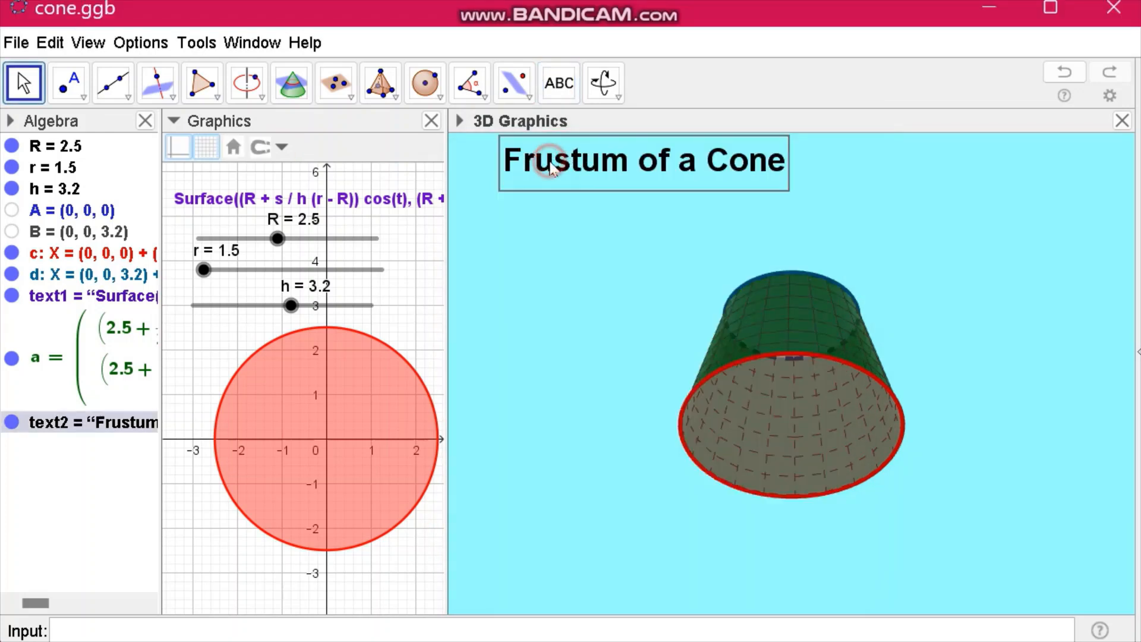
left_click(461, 119)
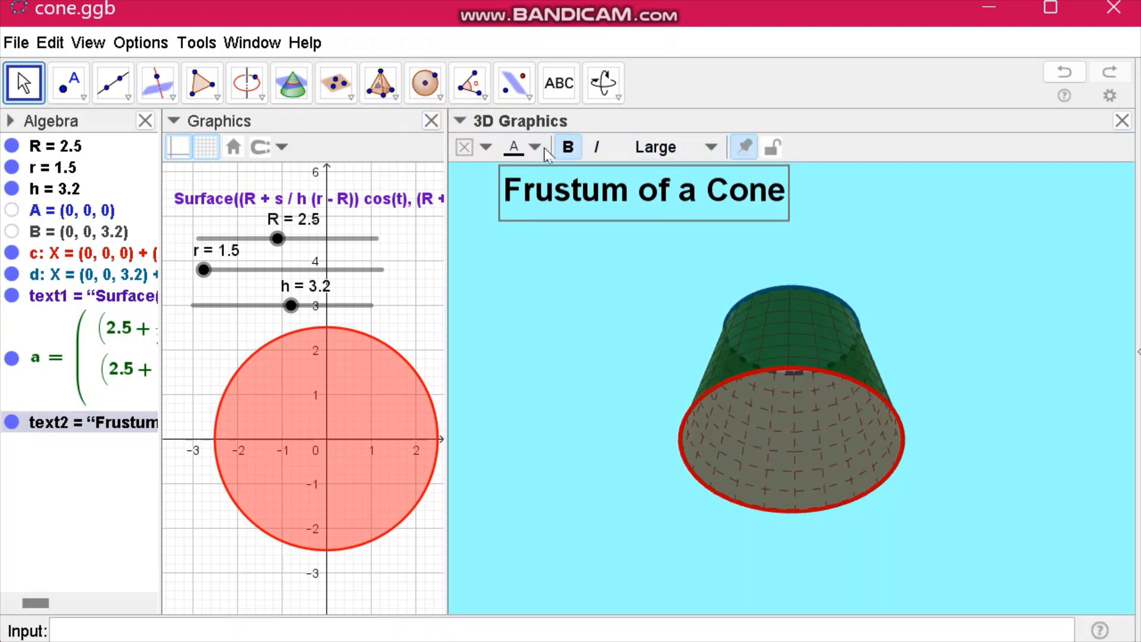
left_click(536, 148)
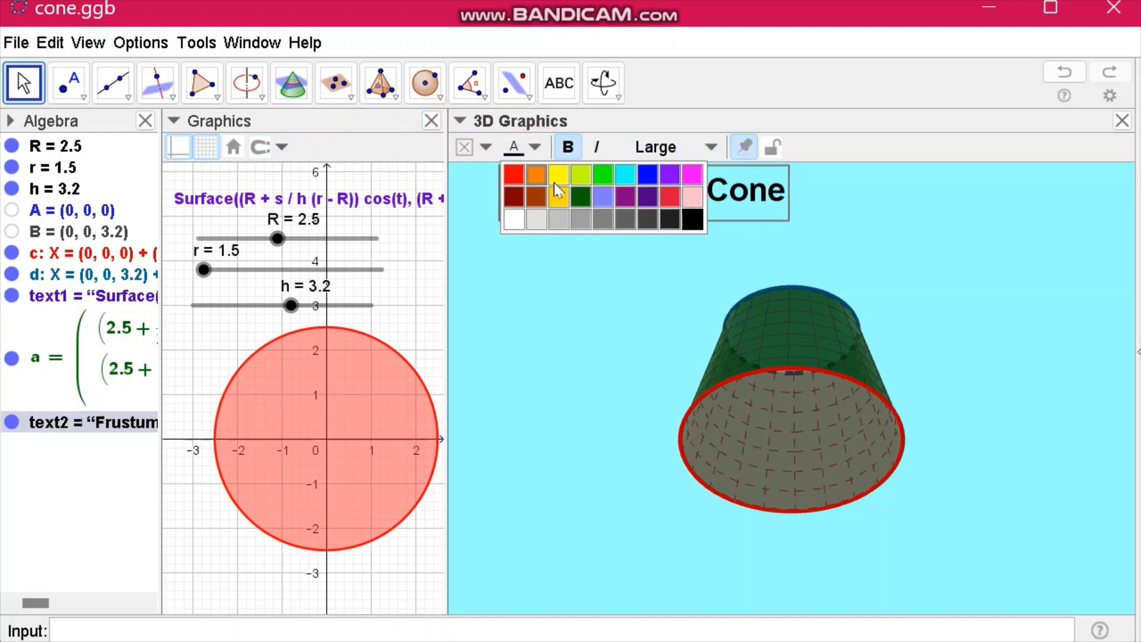
left_click(584, 179)
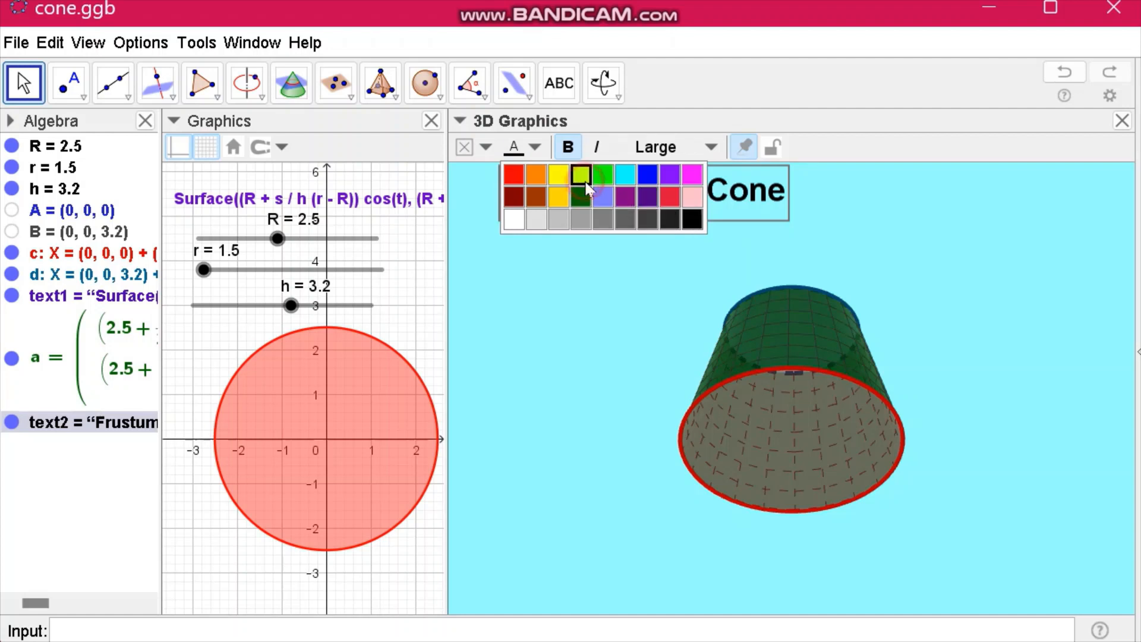
left_click(486, 148)
left_click(486, 148)
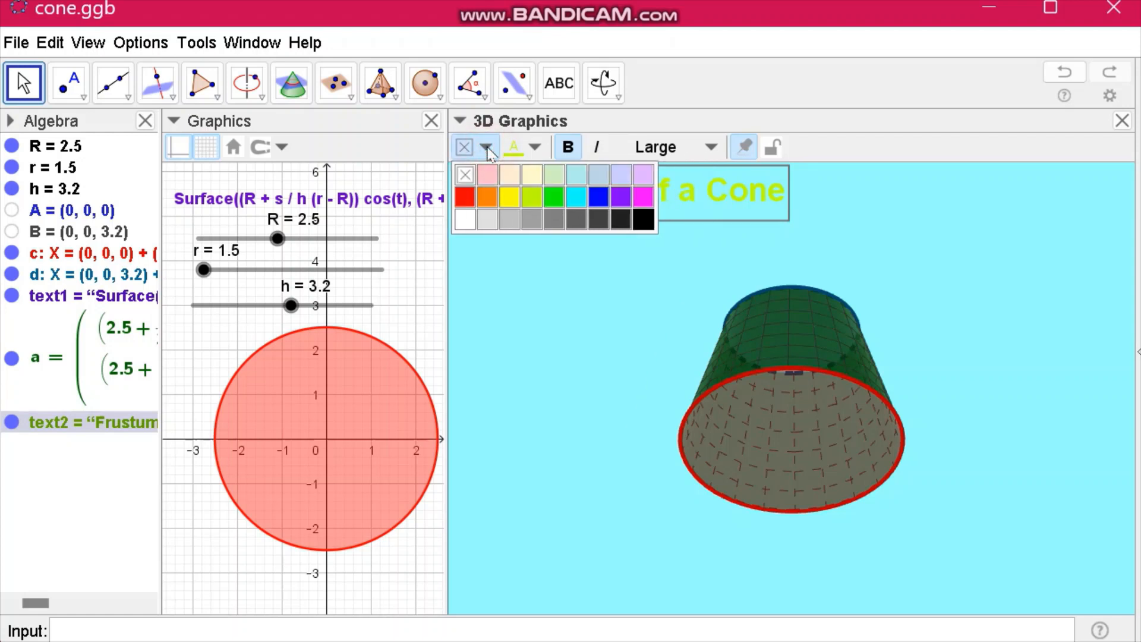
left_click(509, 179)
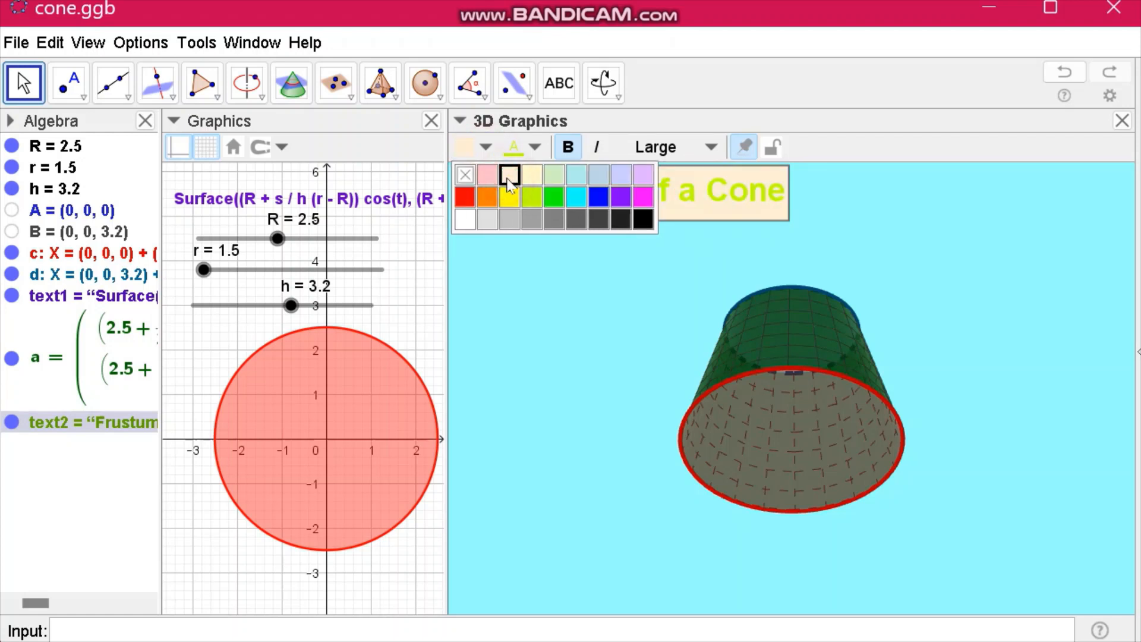
Step: Set the title's text colour to dark red
left_click(534, 147)
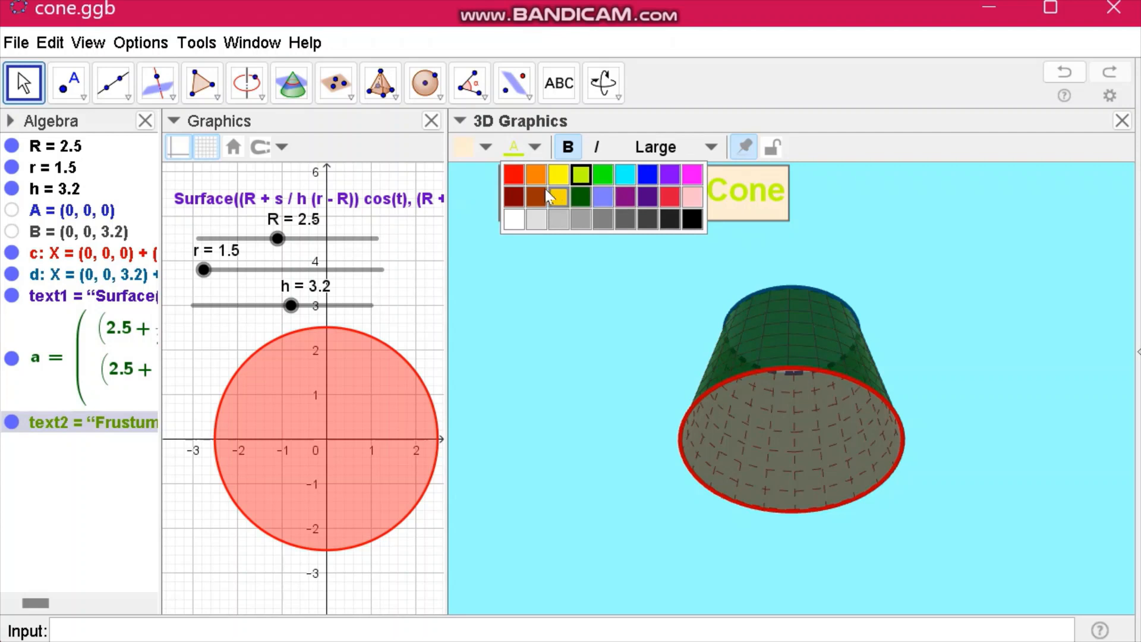
left_click(513, 197)
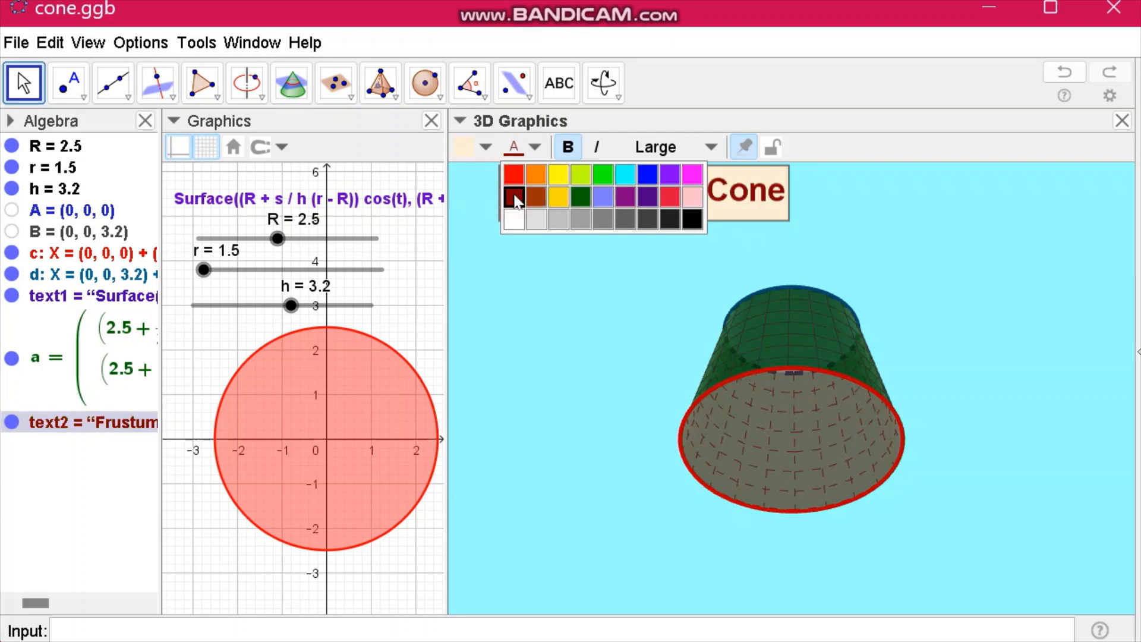
left_click(898, 178)
left_click(649, 214)
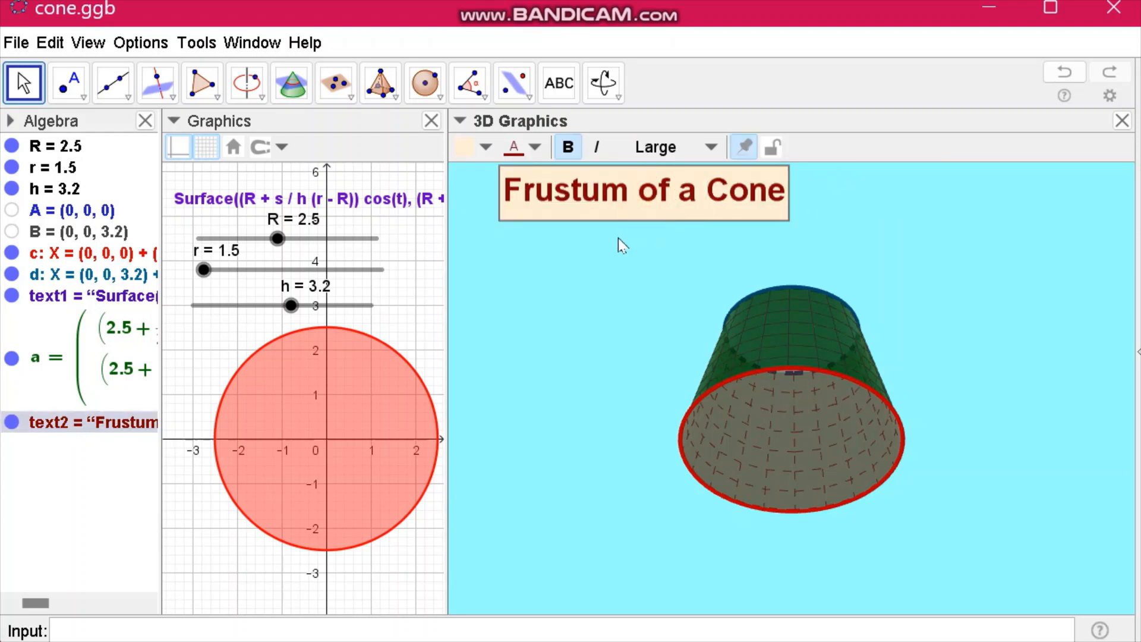
Step: Orbit the 3D view to examine the frustum from below and from the side
right_click_drag(618, 238, 902, 243)
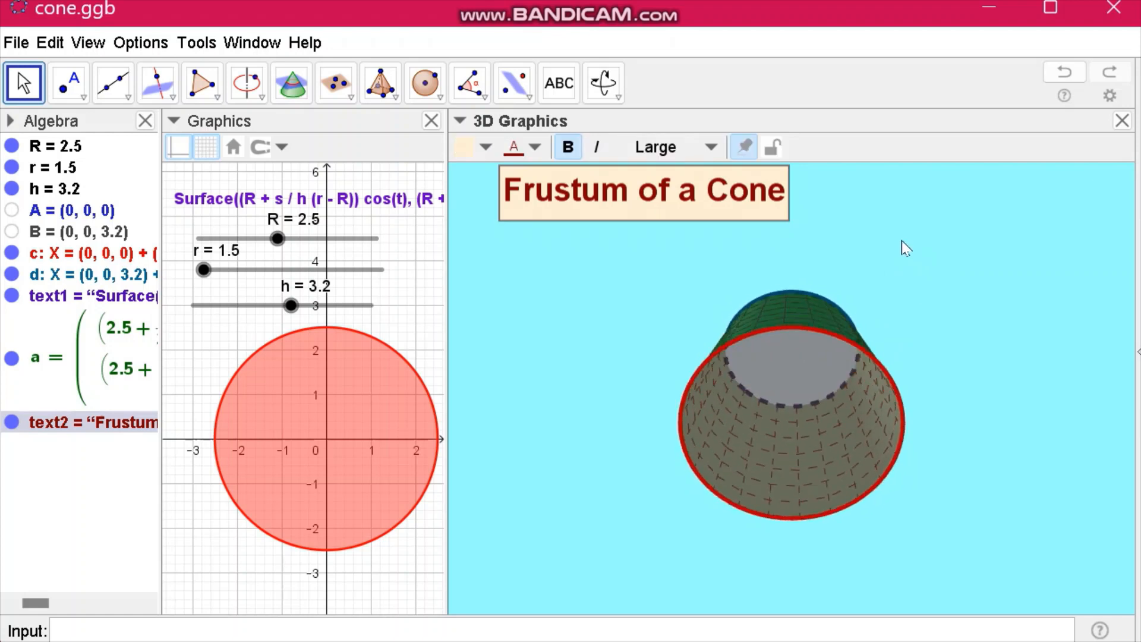
left_click_drag(902, 241, 989, 273)
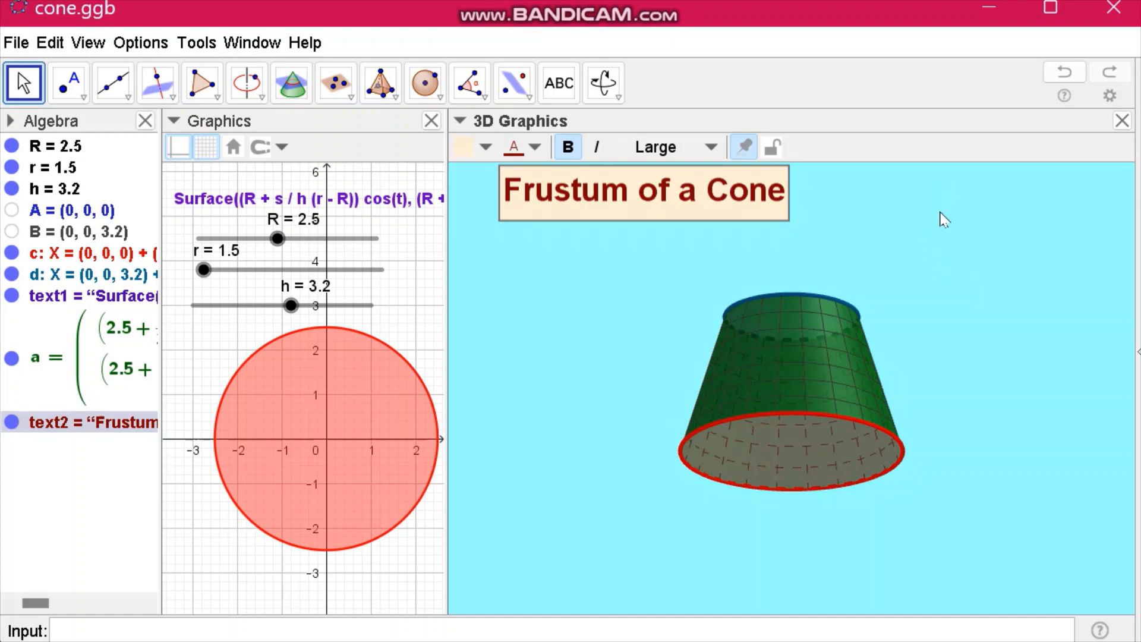